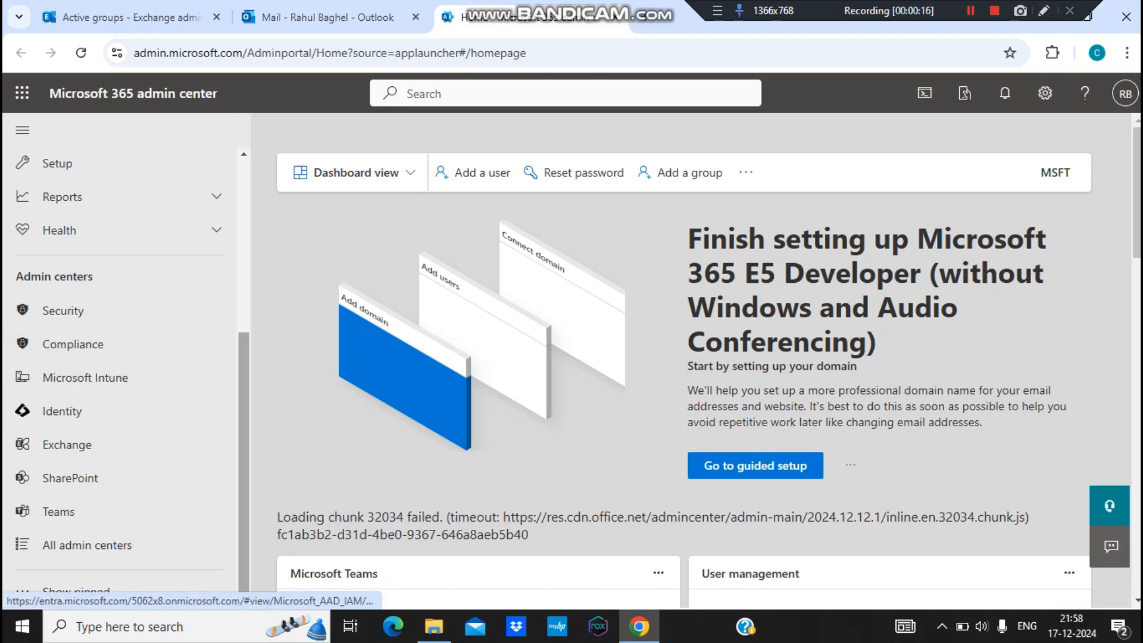
Step: Open the list of active teams and groups in the Microsoft 365 admin center
scroll(119, 375, up, 3)
scroll(119, 298, up, 2)
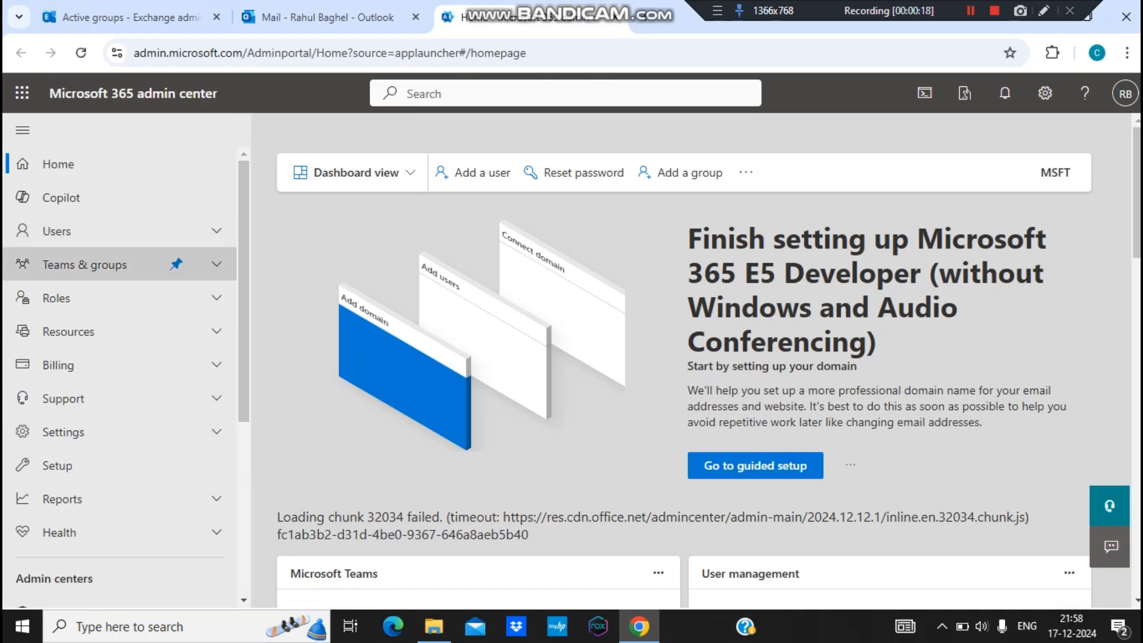
click(85, 264)
click(102, 295)
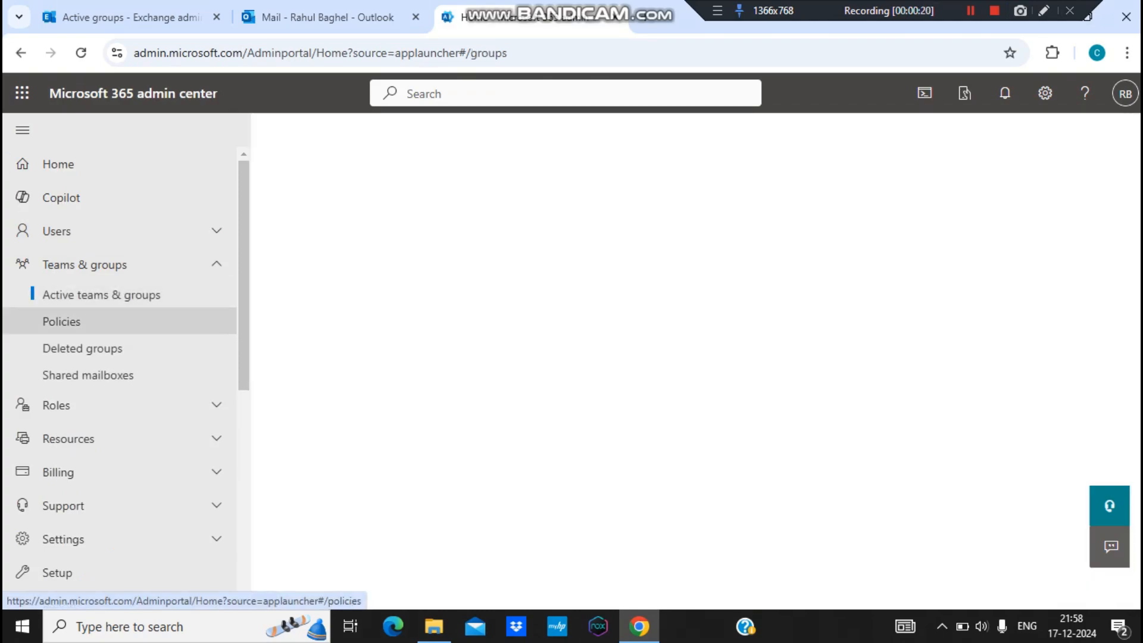
Step: Switch to the Exchange admin center and start adding a group of type Microsoft 365
click(131, 17)
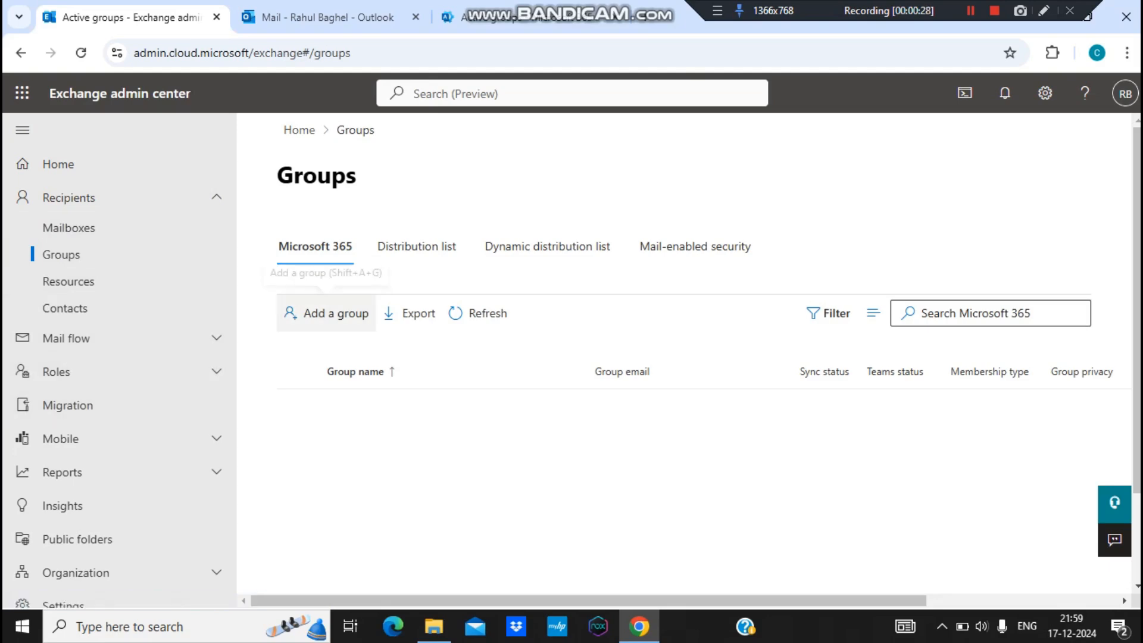
click(326, 314)
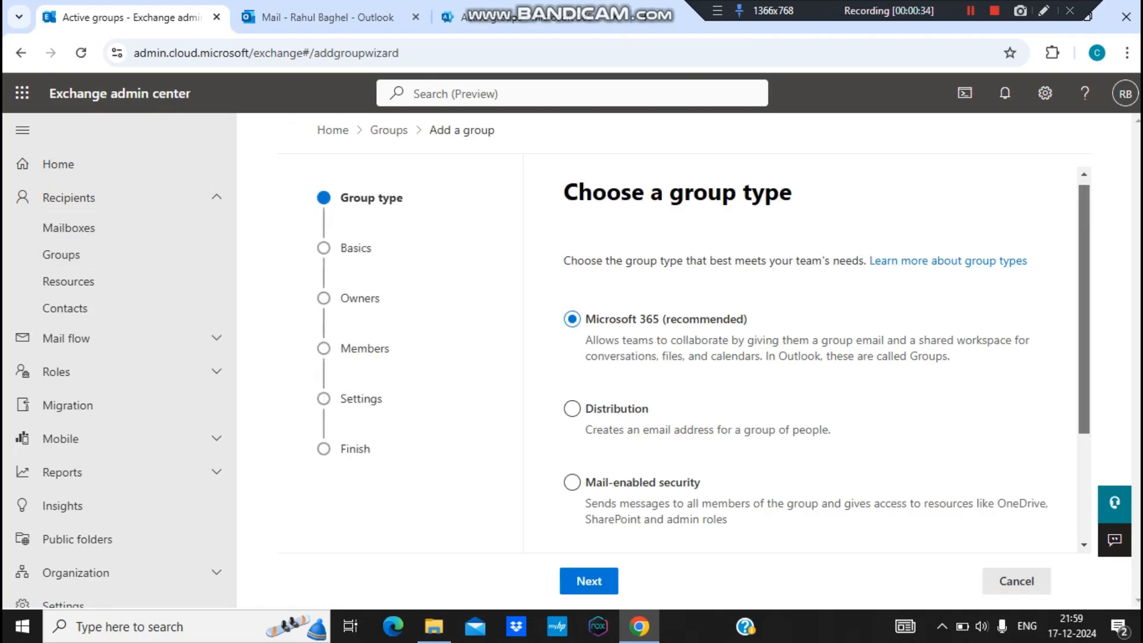
scroll(804, 358, down, 3)
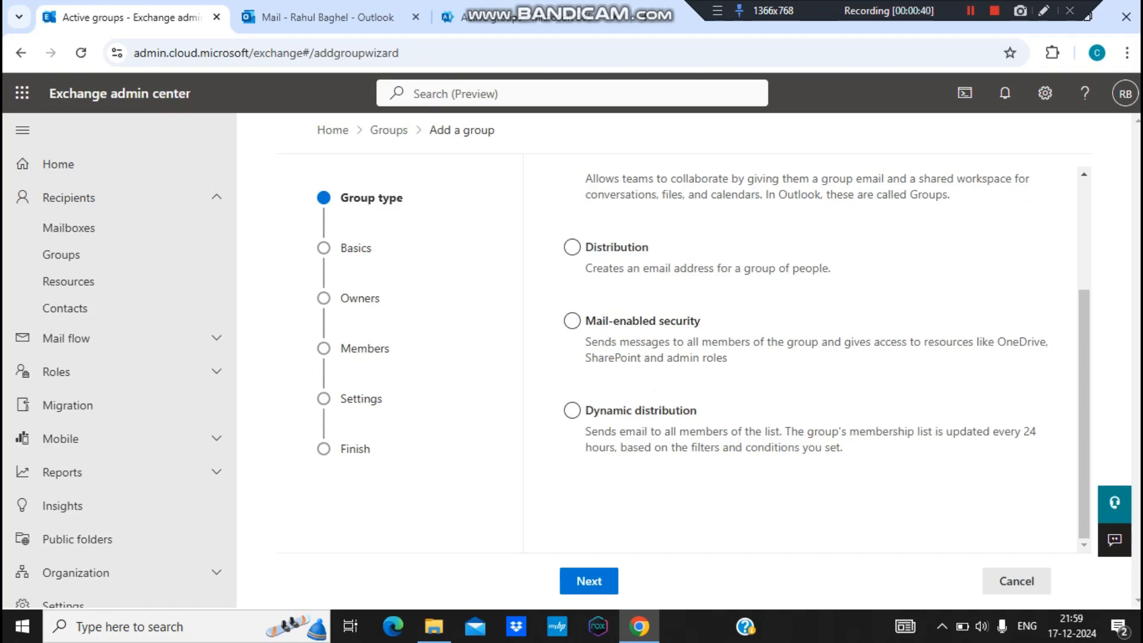
scroll(804, 357, up, 3)
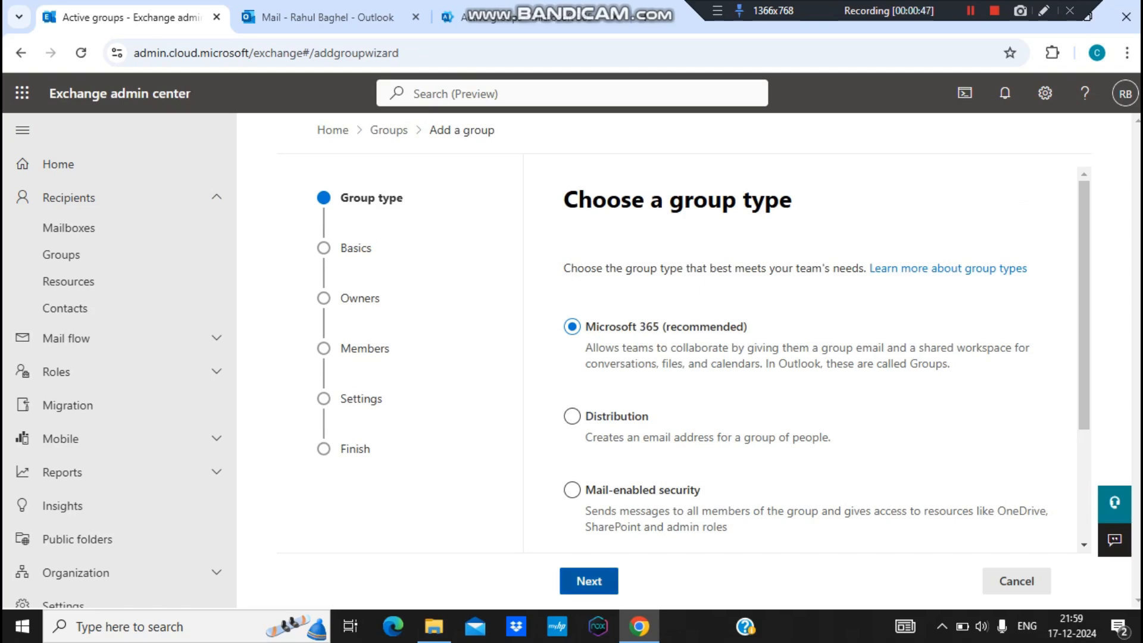
click(589, 581)
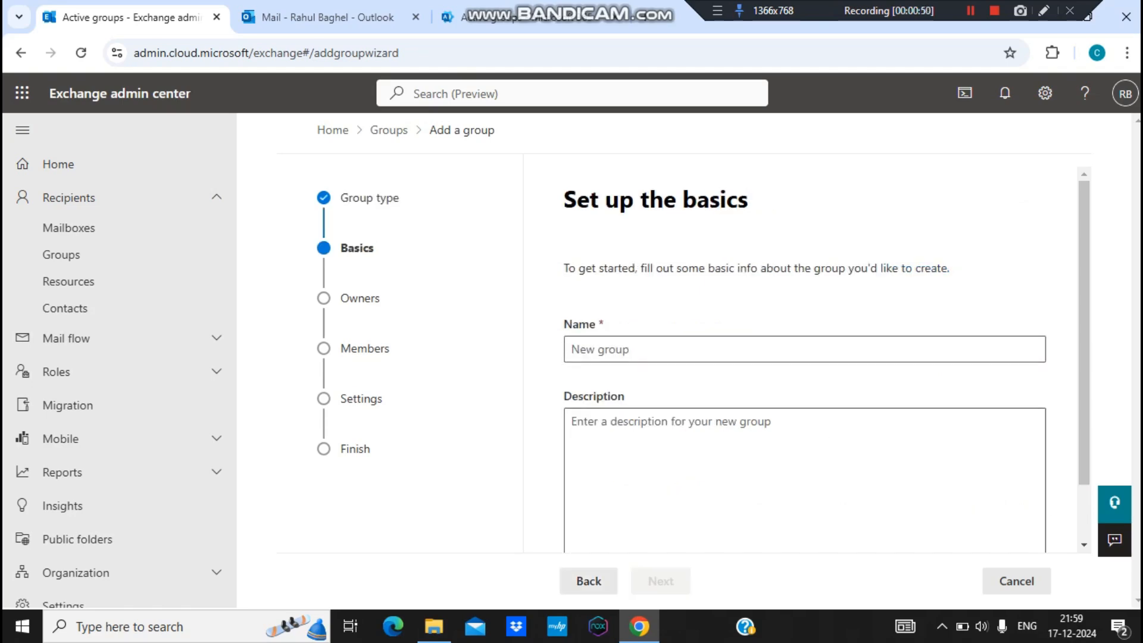
Step: Name the new group O365EXGADM, leave its description empty and continue to the owners
click(626, 349)
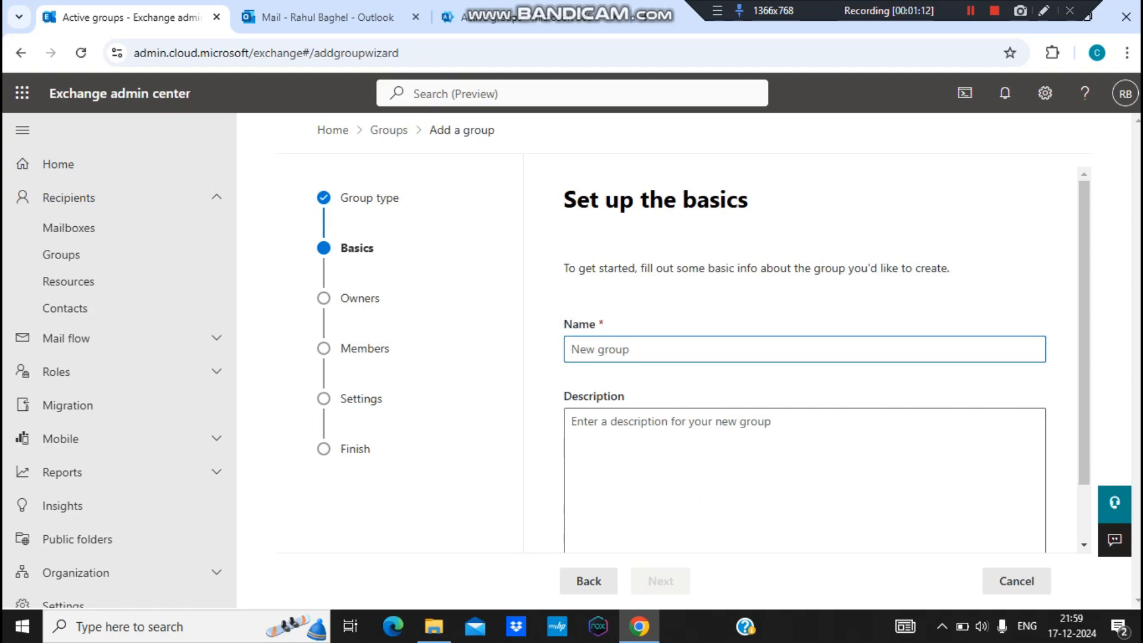
text(O365EXGADM)
click(699, 502)
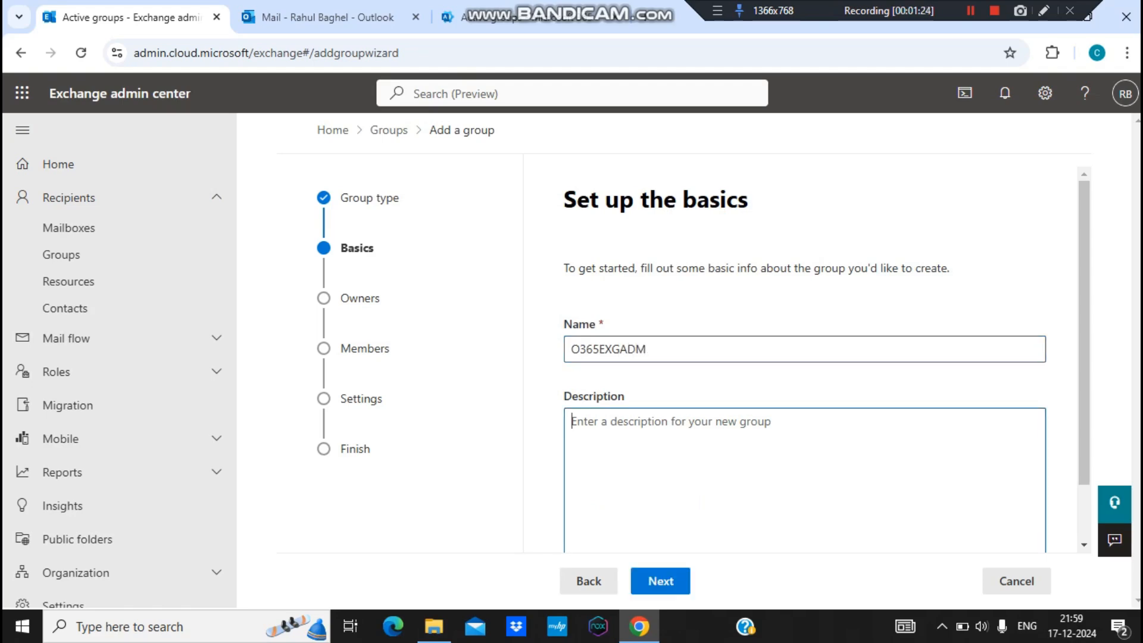
click(661, 581)
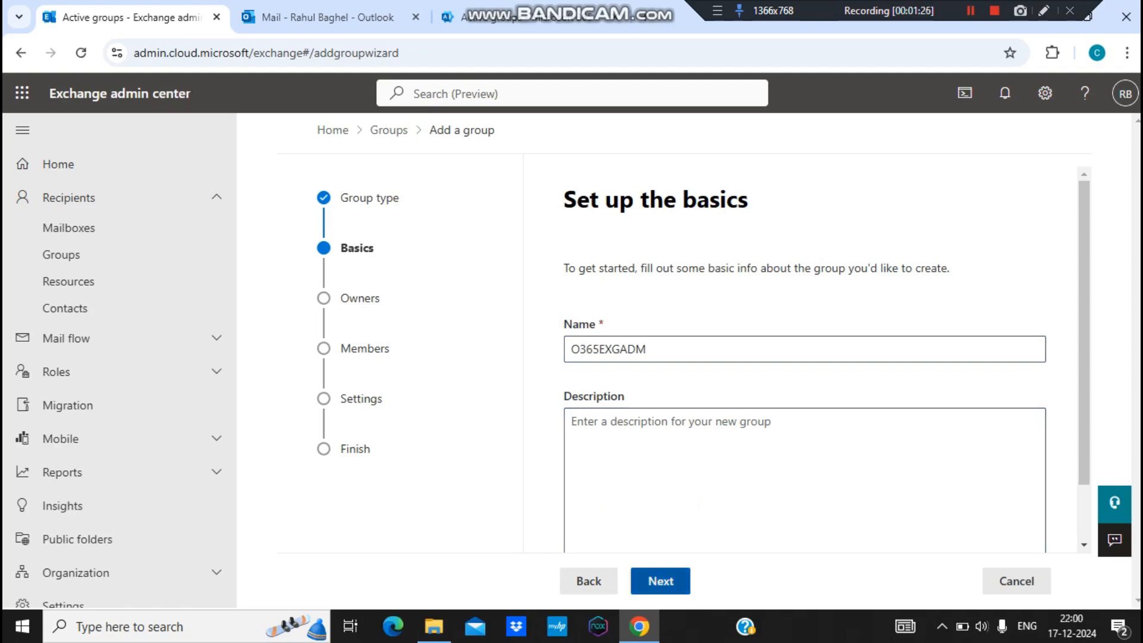
Step: Find the intended owner by first name, assign that account as group owner and continue without adding members
click(616, 422)
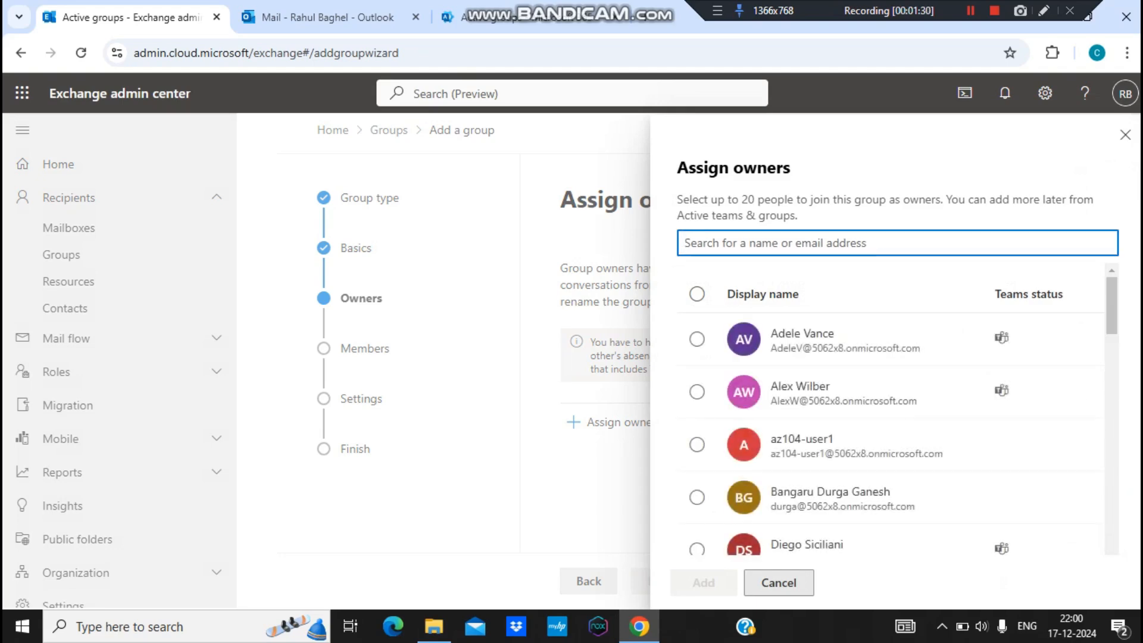
text(rahul)
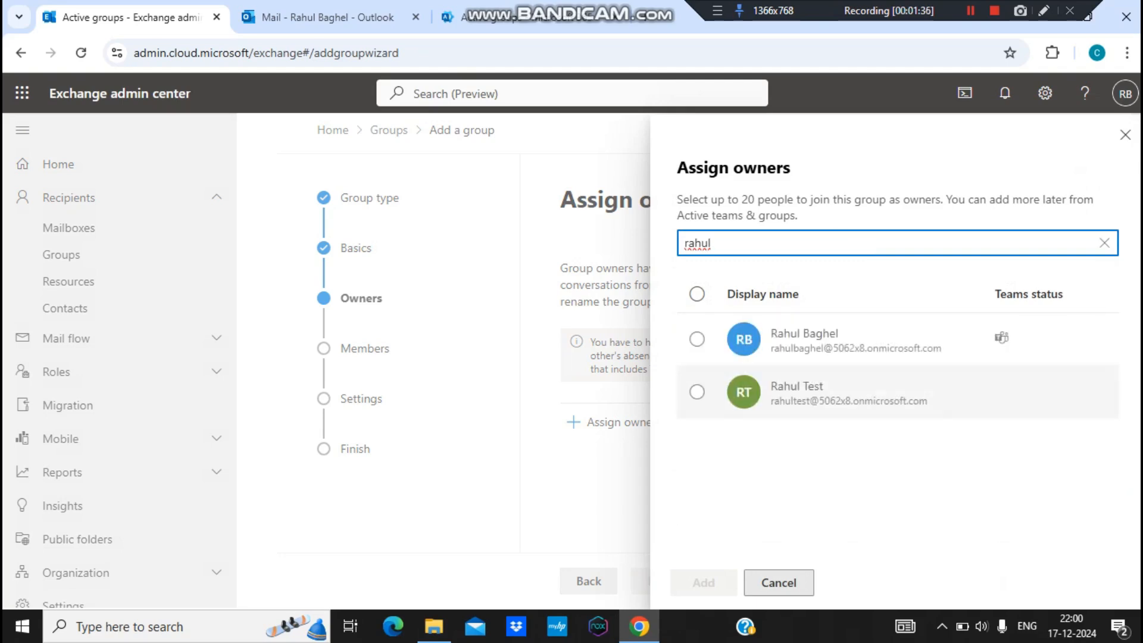
click(697, 339)
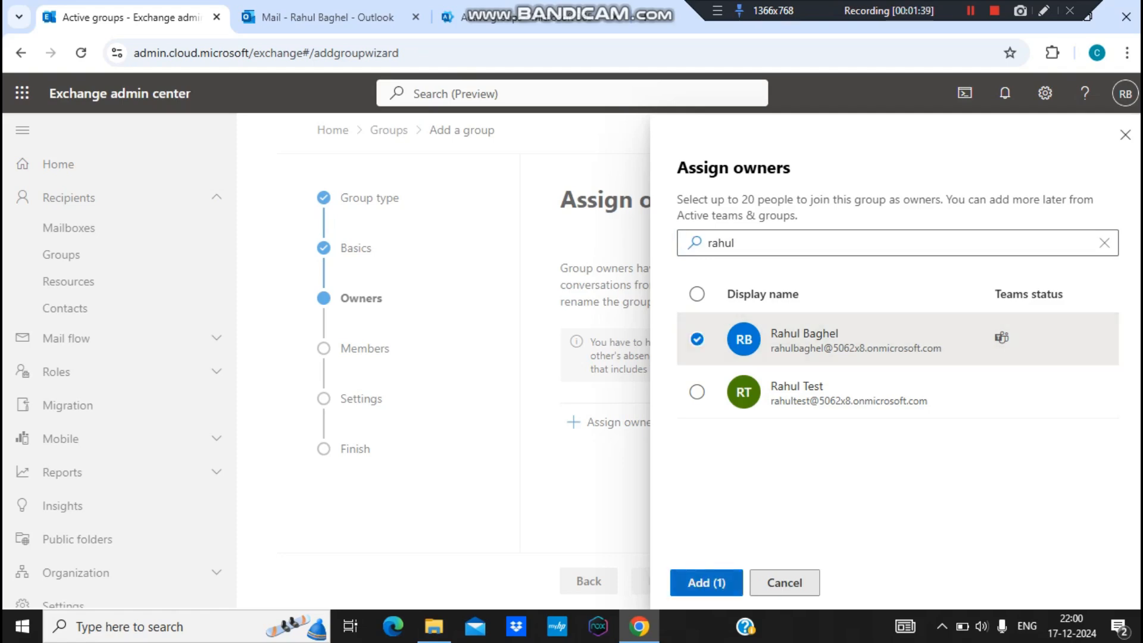
click(707, 582)
click(660, 580)
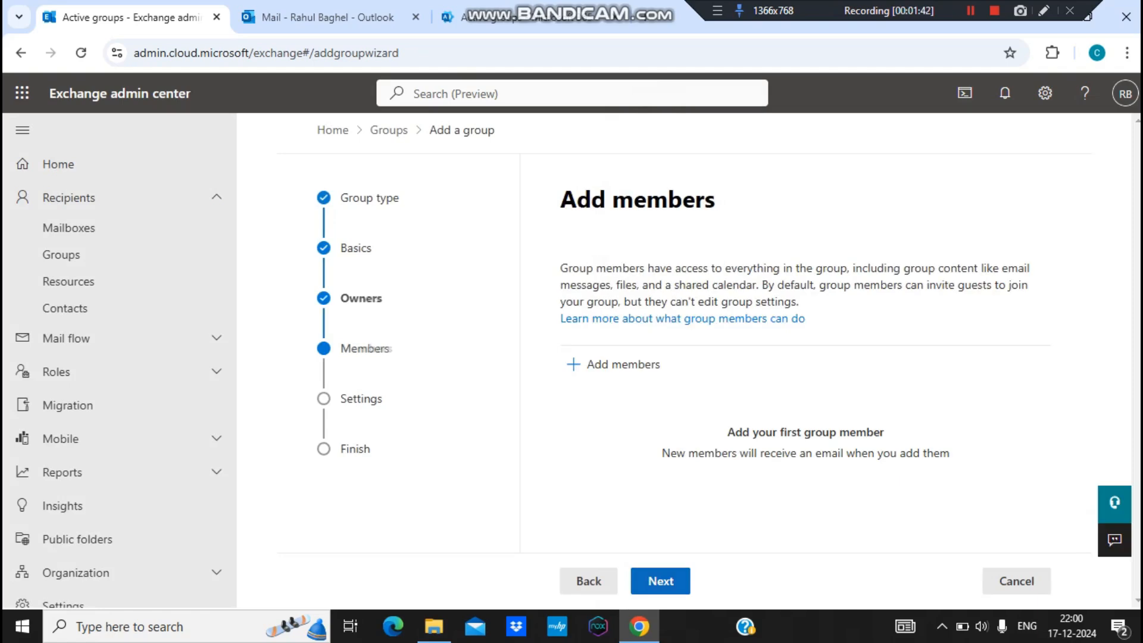
click(660, 580)
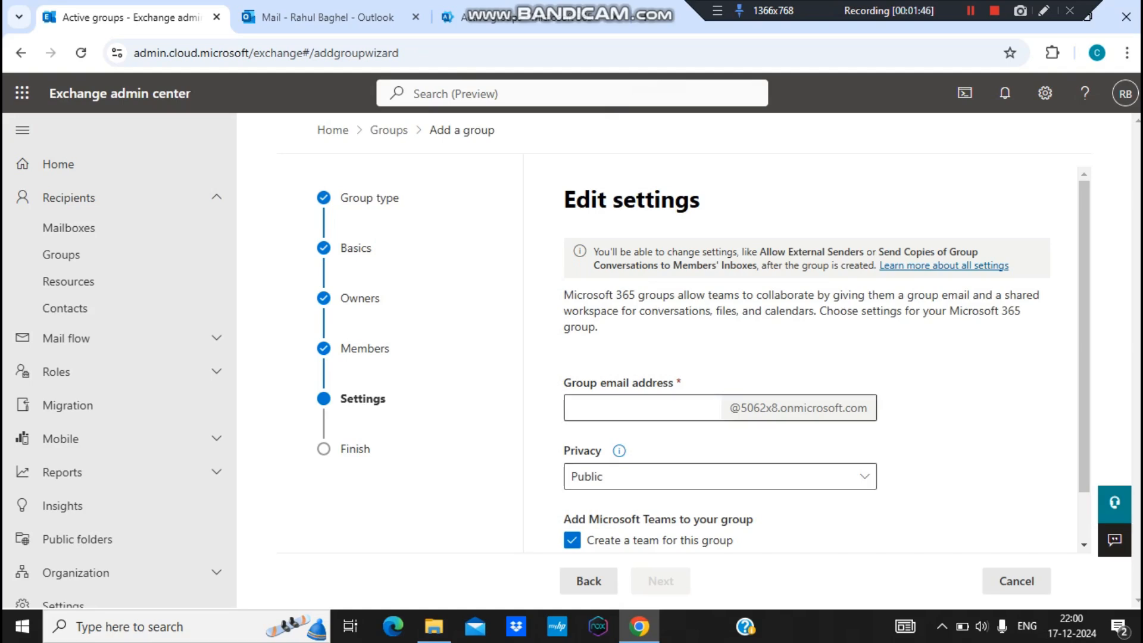
Step: Set the group's email alias to O365EXGADM and turn off creating a team for this group
click(642, 408)
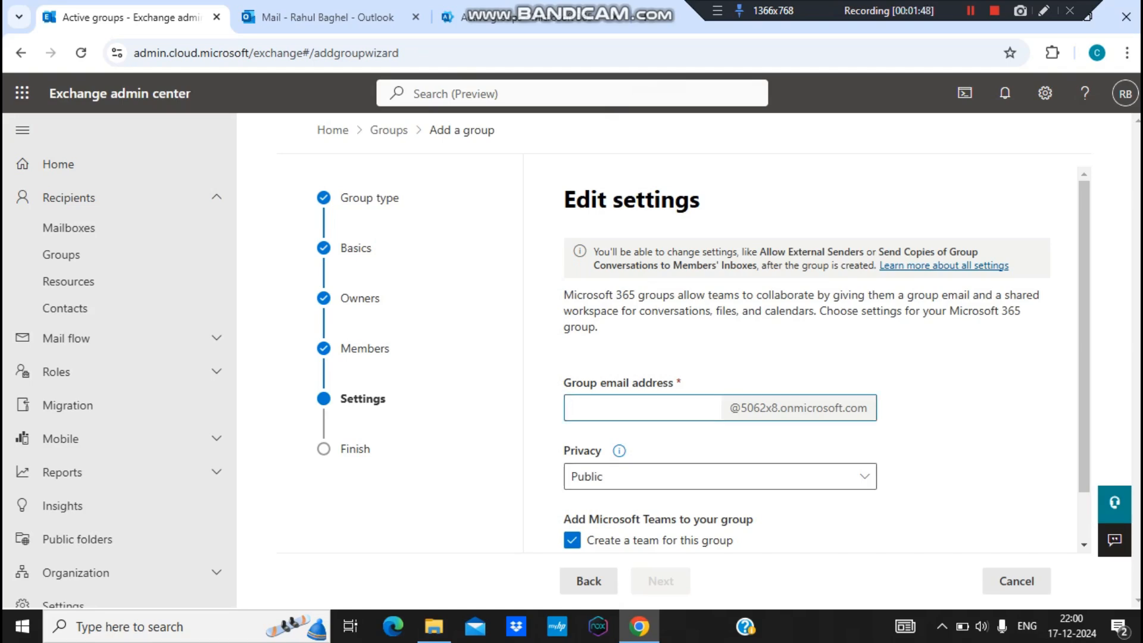
text(O)
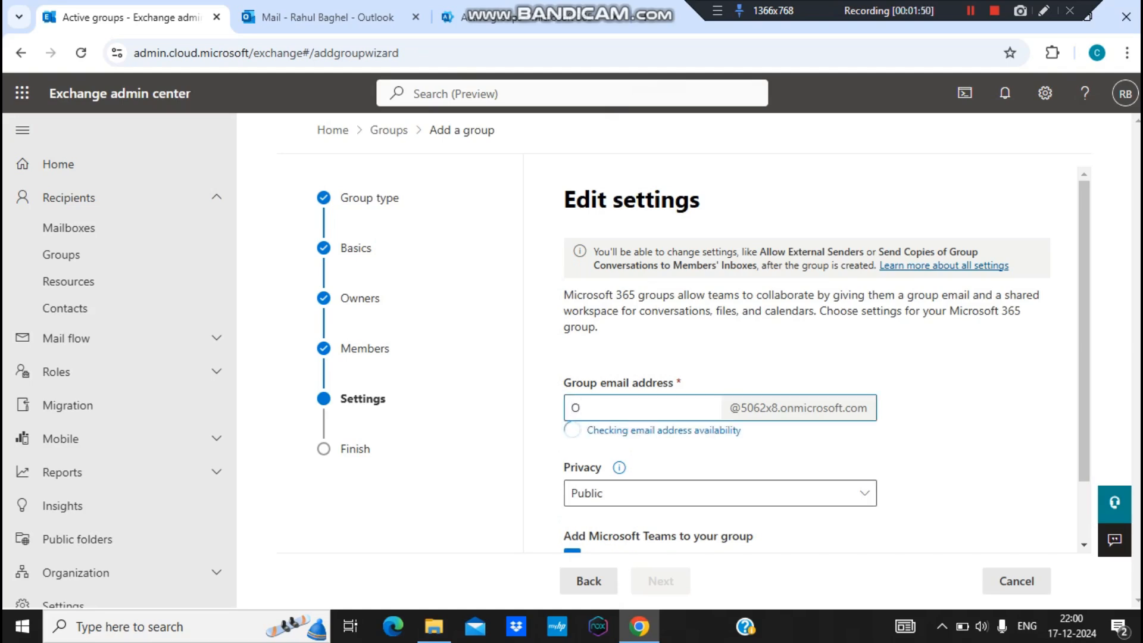
text(365EXGADM)
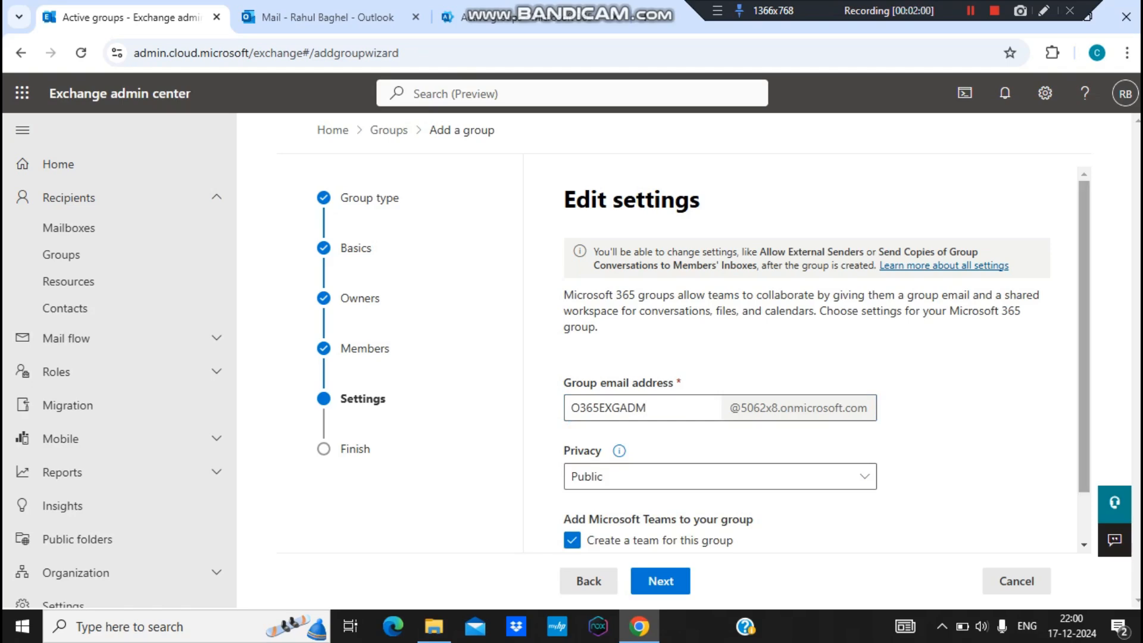
scroll(827, 363, down, 1)
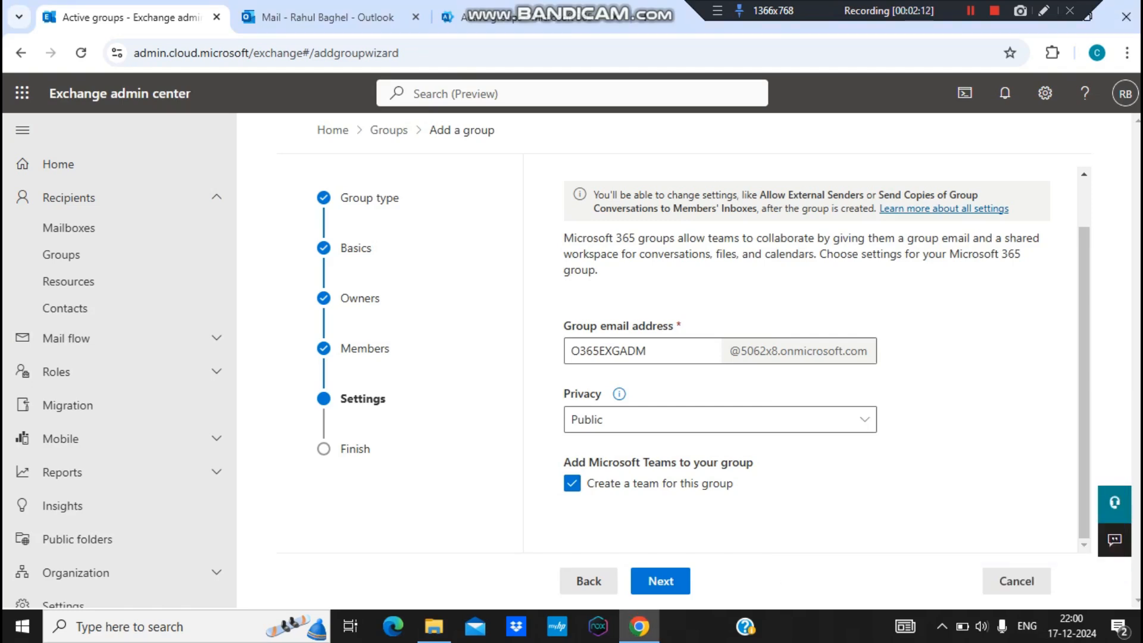
click(572, 483)
click(660, 580)
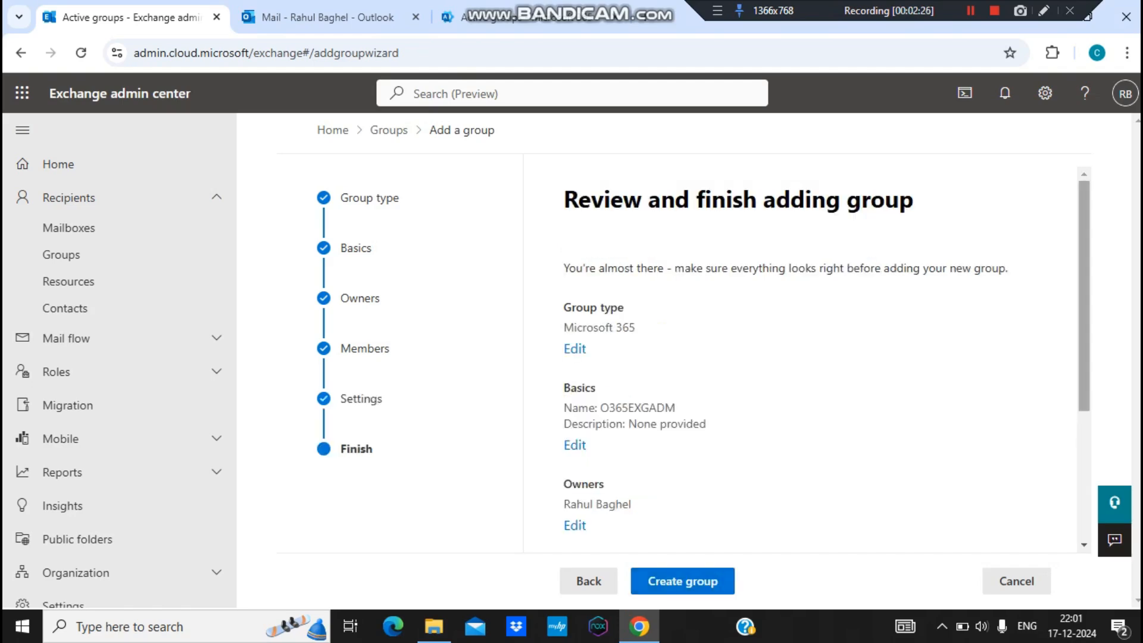
Step: Review the summary of the new group's basics, owner and settings, create the group and close the wizard
scroll(804, 358, down, 2)
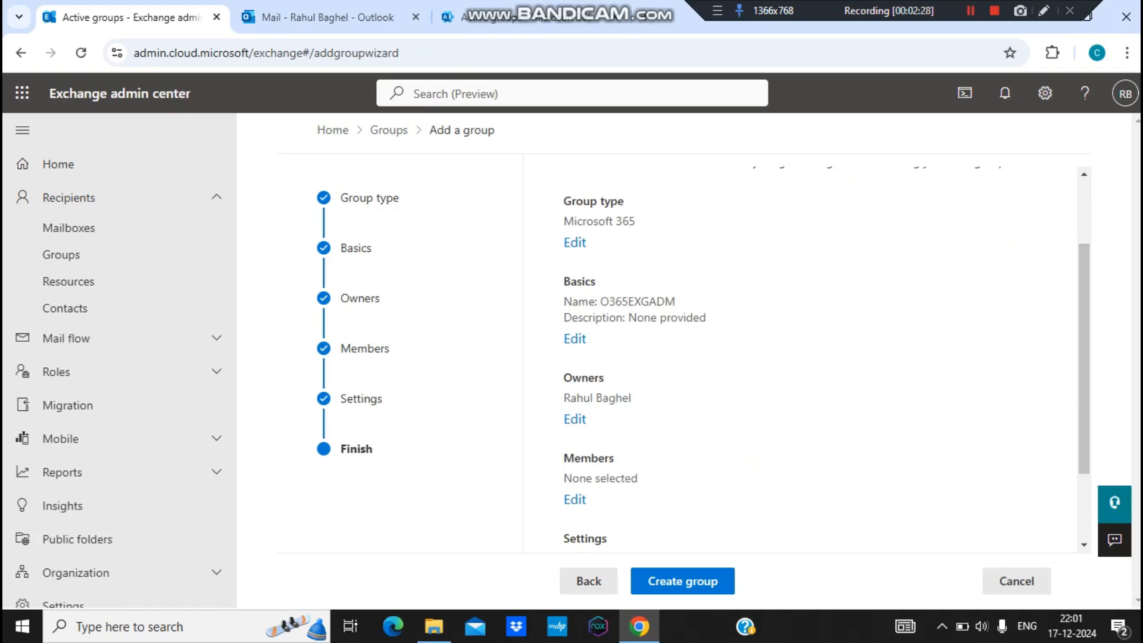
drag(608, 301, 587, 339)
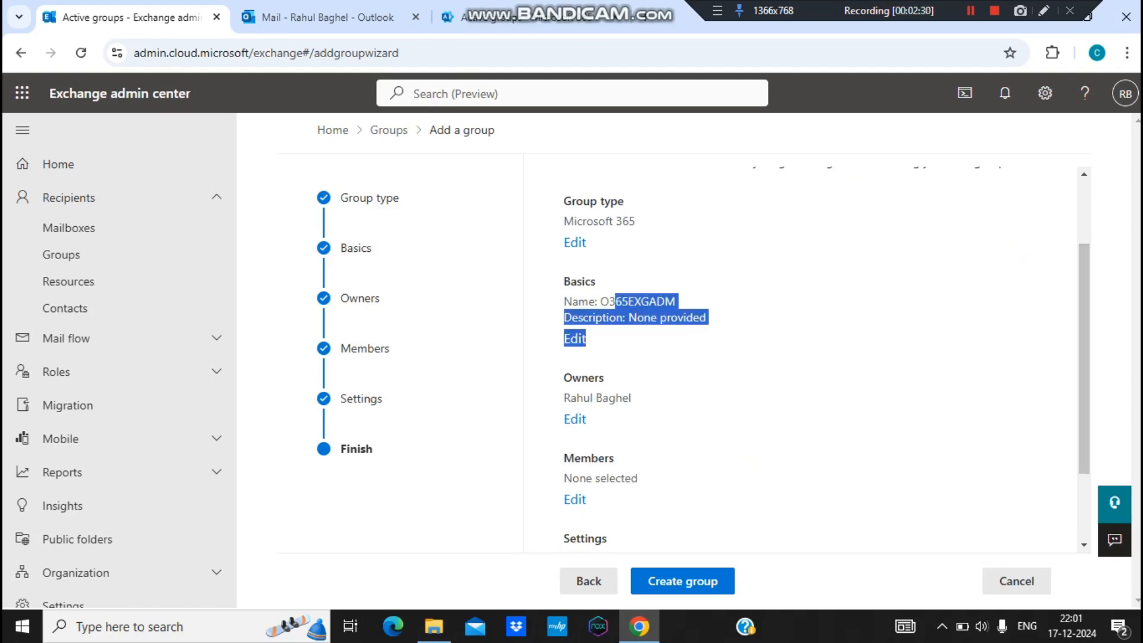
click(773, 357)
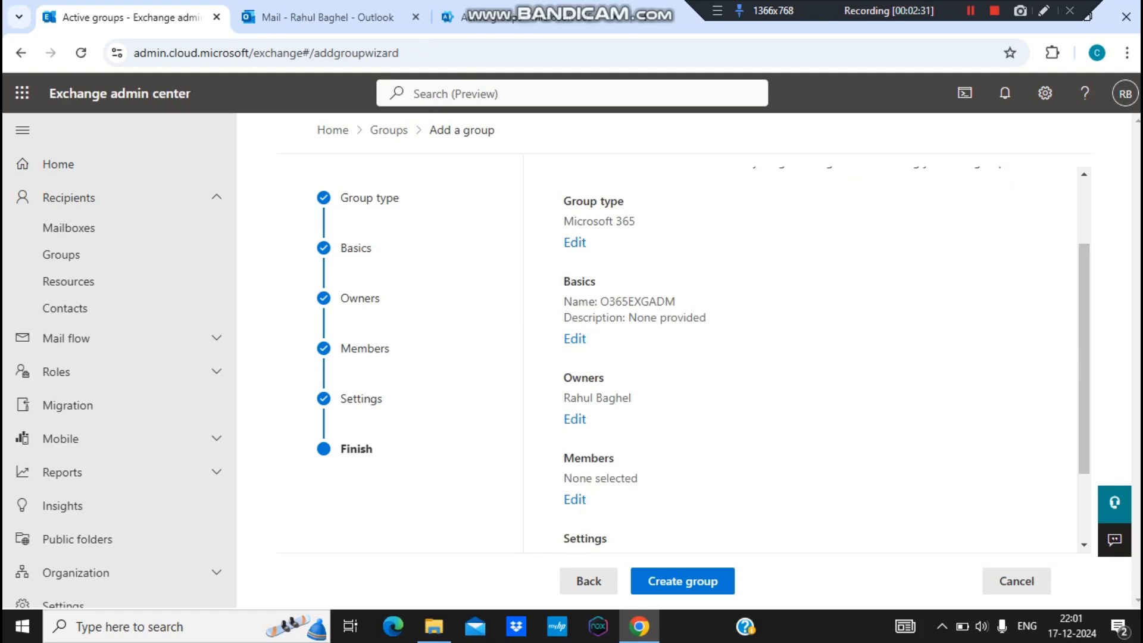
scroll(797, 357, down, 3)
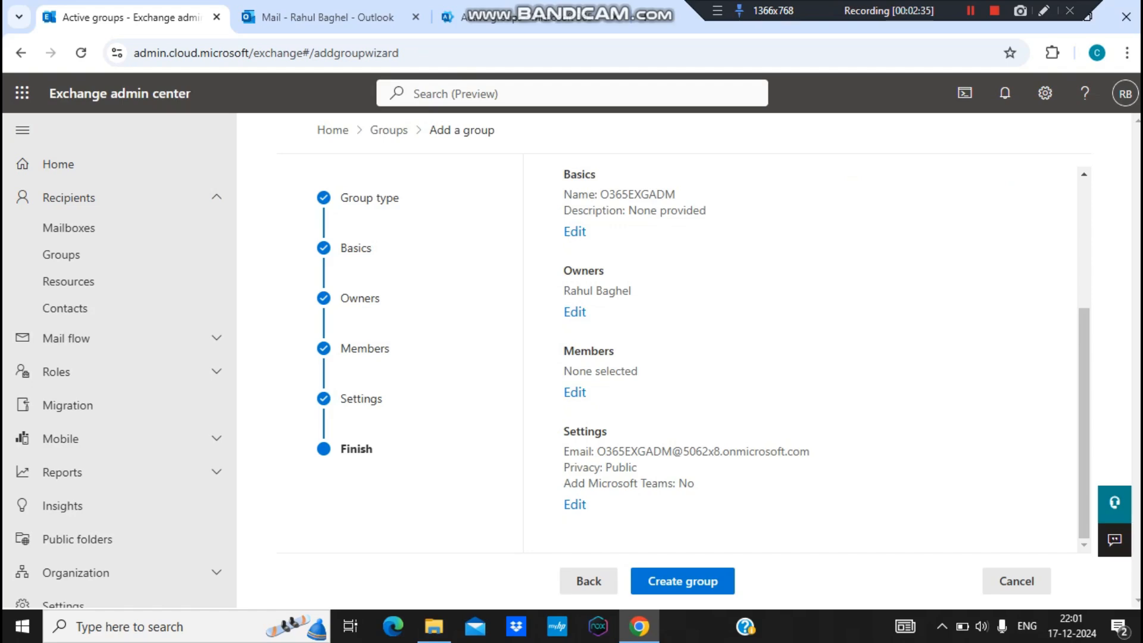
drag(564, 451, 637, 468)
click(637, 468)
click(682, 581)
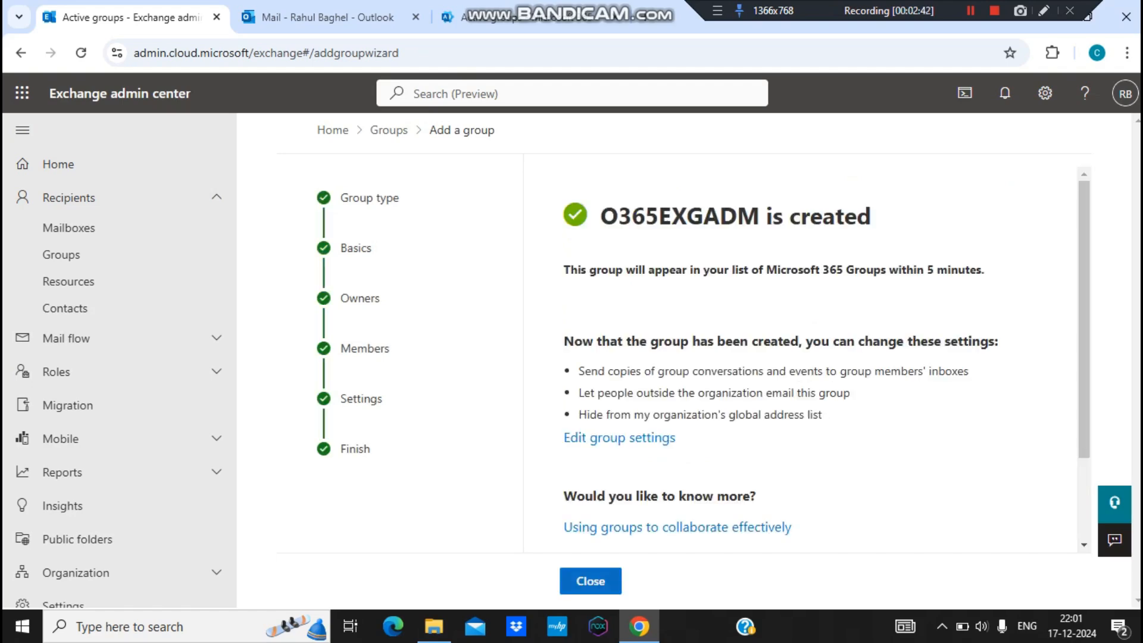
key(Return)
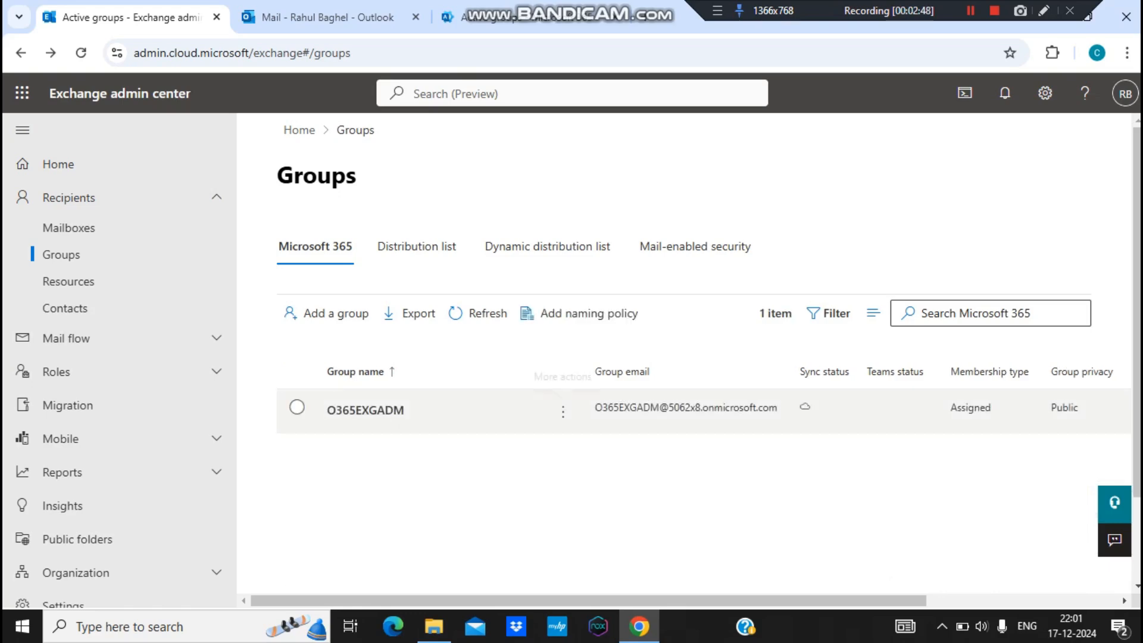
Step: Open the O365EXGADM group's details and examine its general information, members, settings and Microsoft Teams options
click(364, 410)
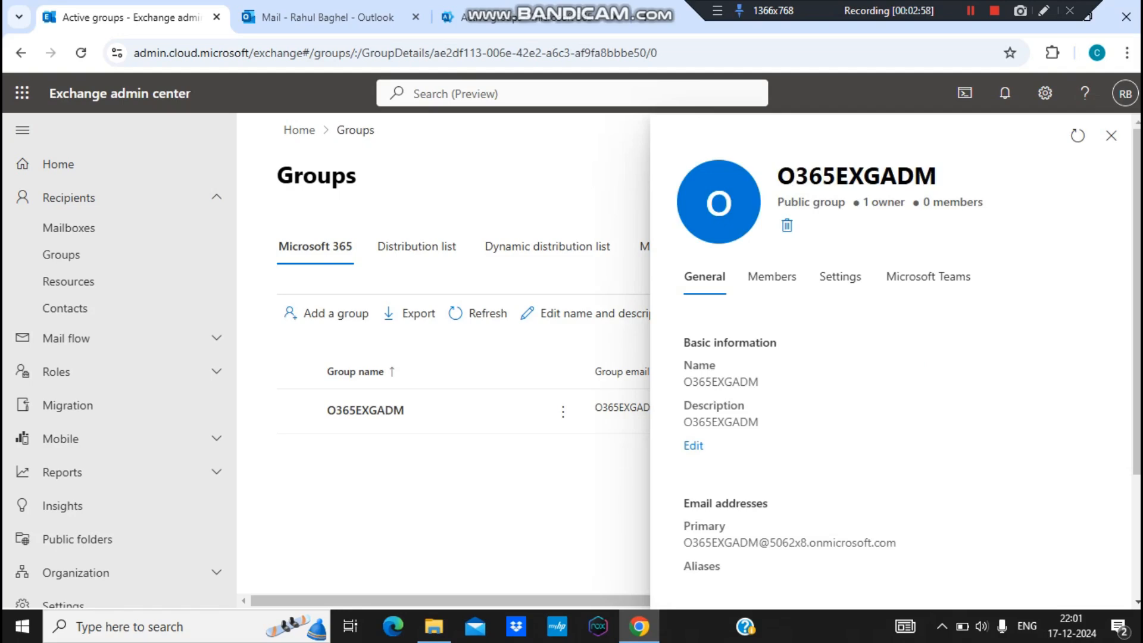
scroll(893, 417, down, 3)
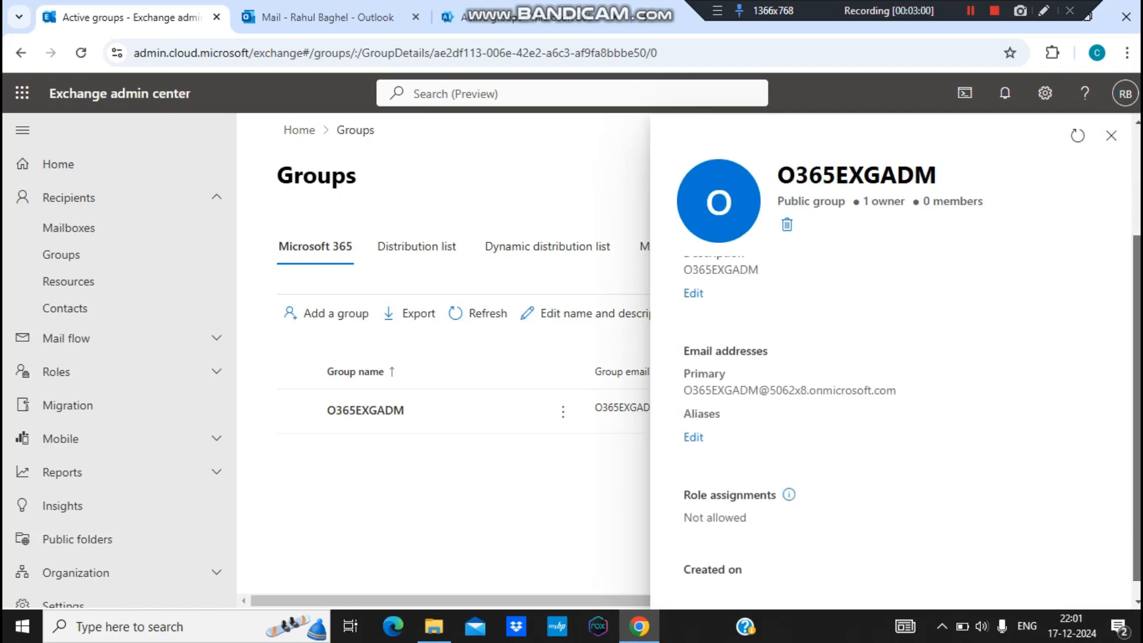
scroll(893, 416, up, 2)
scroll(893, 417, down, 2)
scroll(833, 357, up, 5)
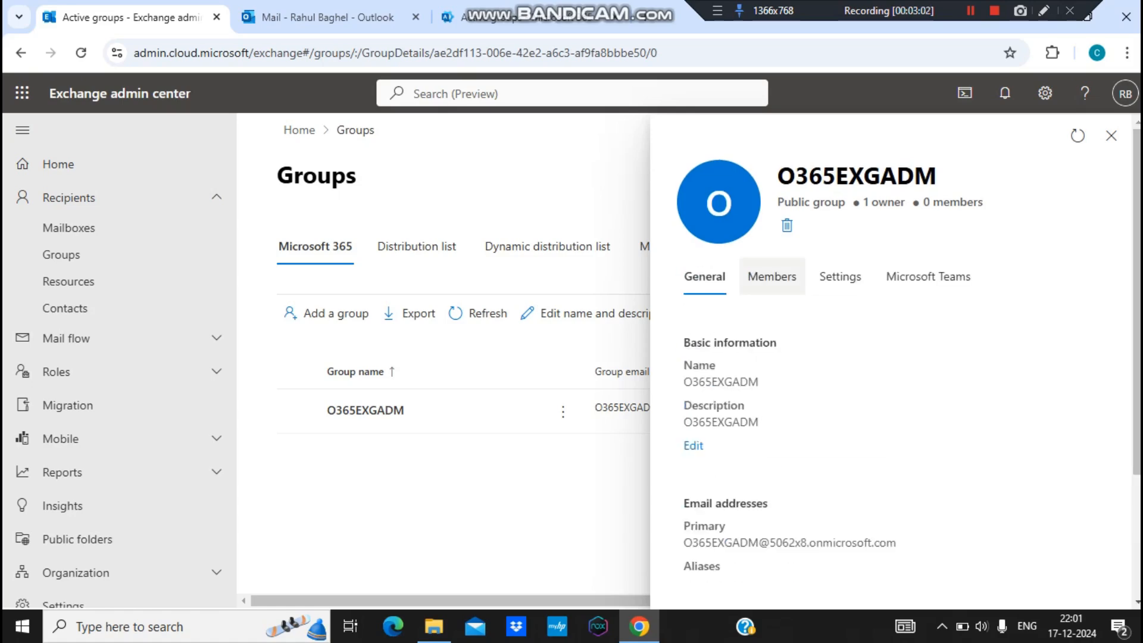
click(773, 277)
click(840, 276)
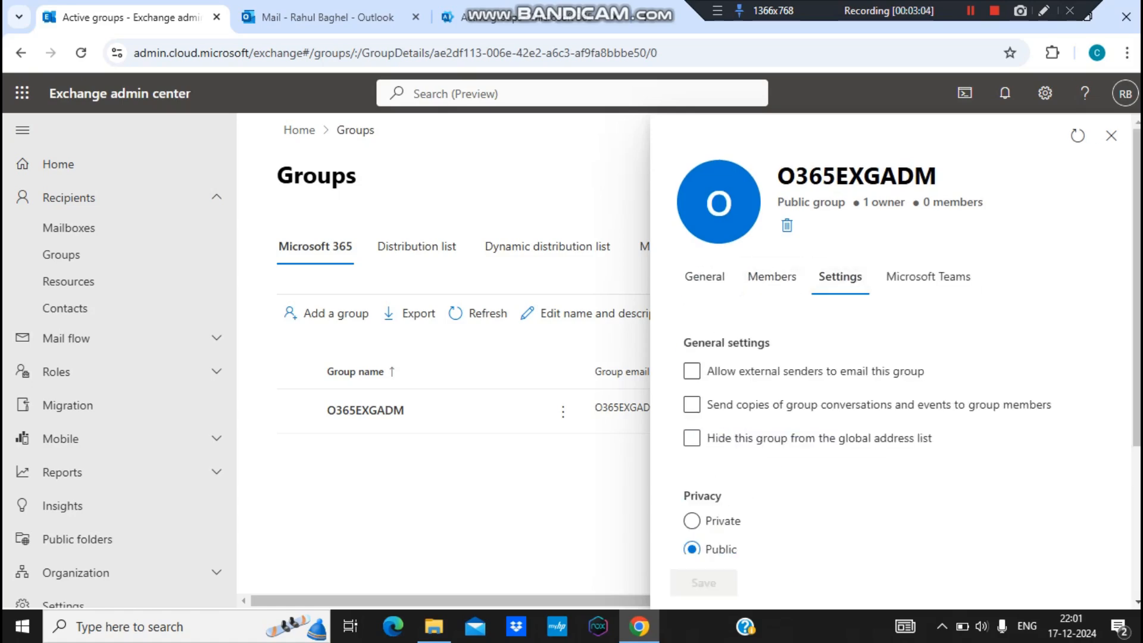
click(929, 276)
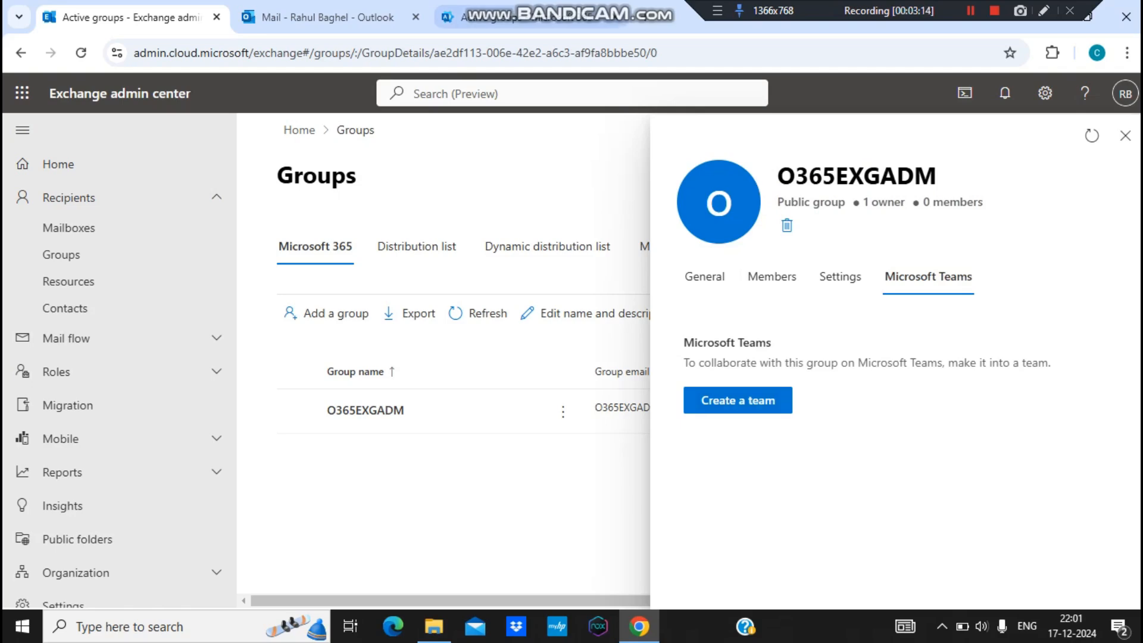
Step: Switch to the Microsoft 365 admin center, reload the active teams and groups, and open the O365EXGADM group's details
click(506, 17)
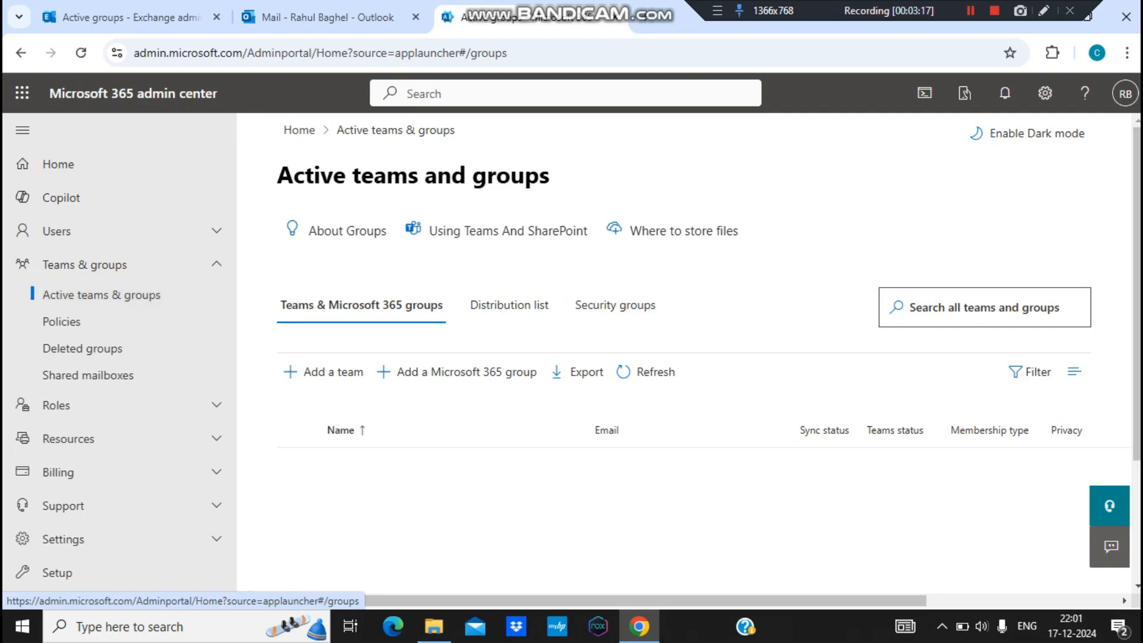
click(81, 53)
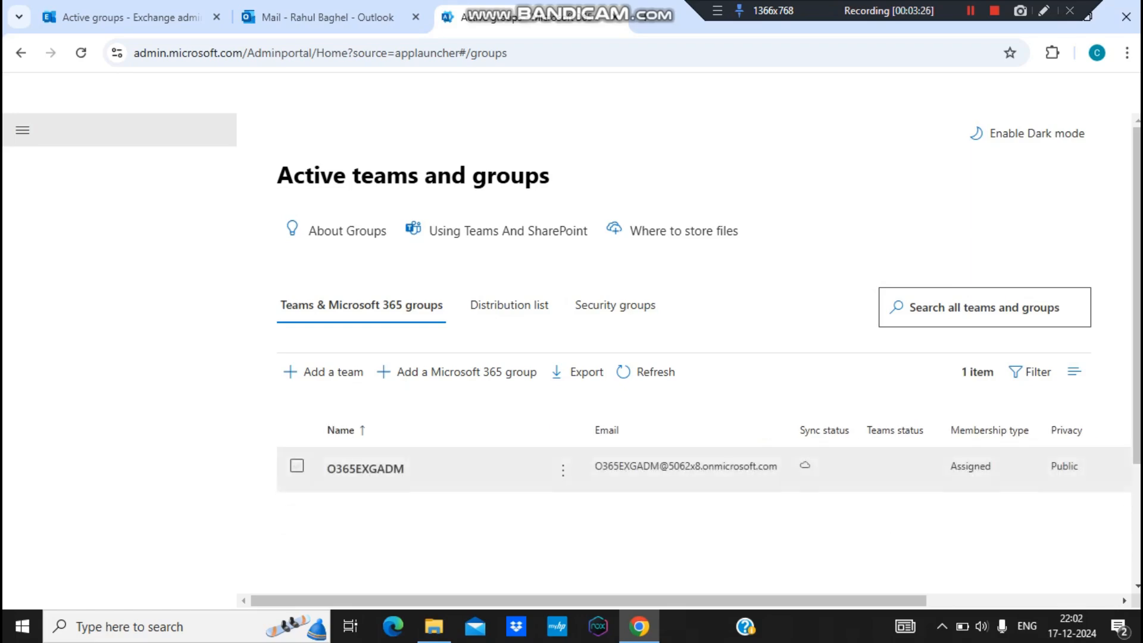
click(296, 466)
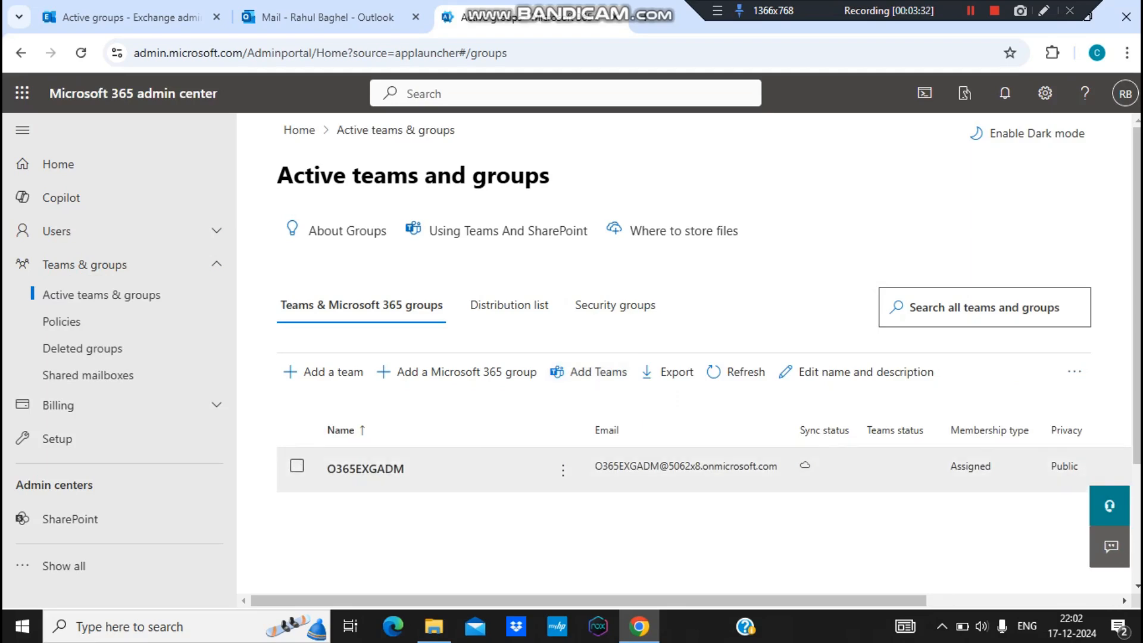
click(365, 468)
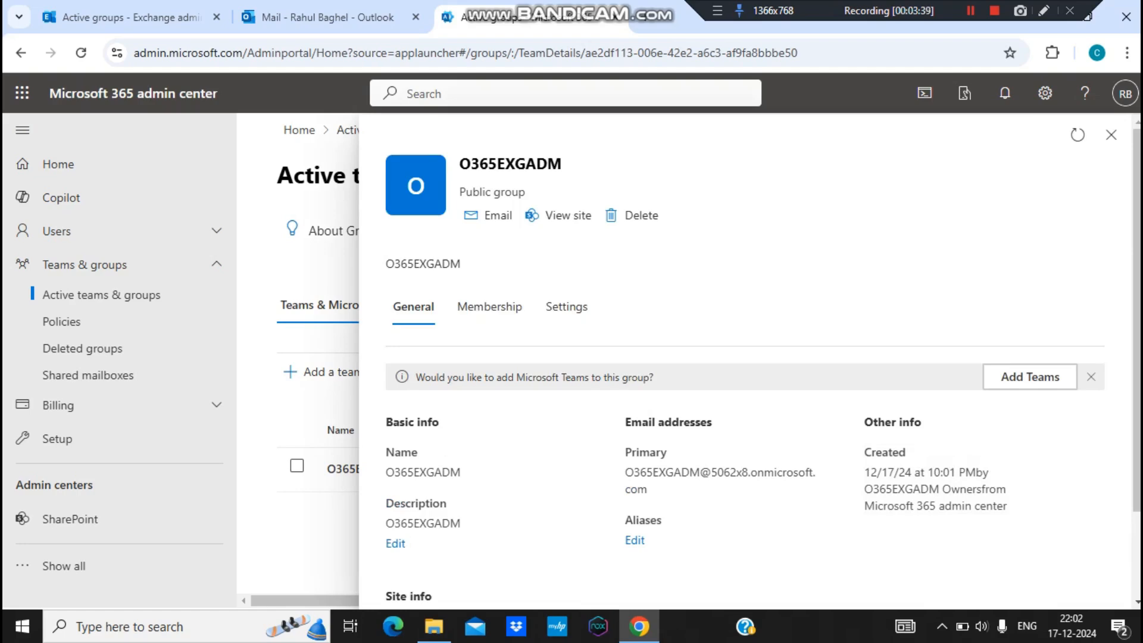
Step: Switch back to the Exchange admin center, create a Microsoft team for the O365EXGADM group and close its details
drag(654, 377, 415, 377)
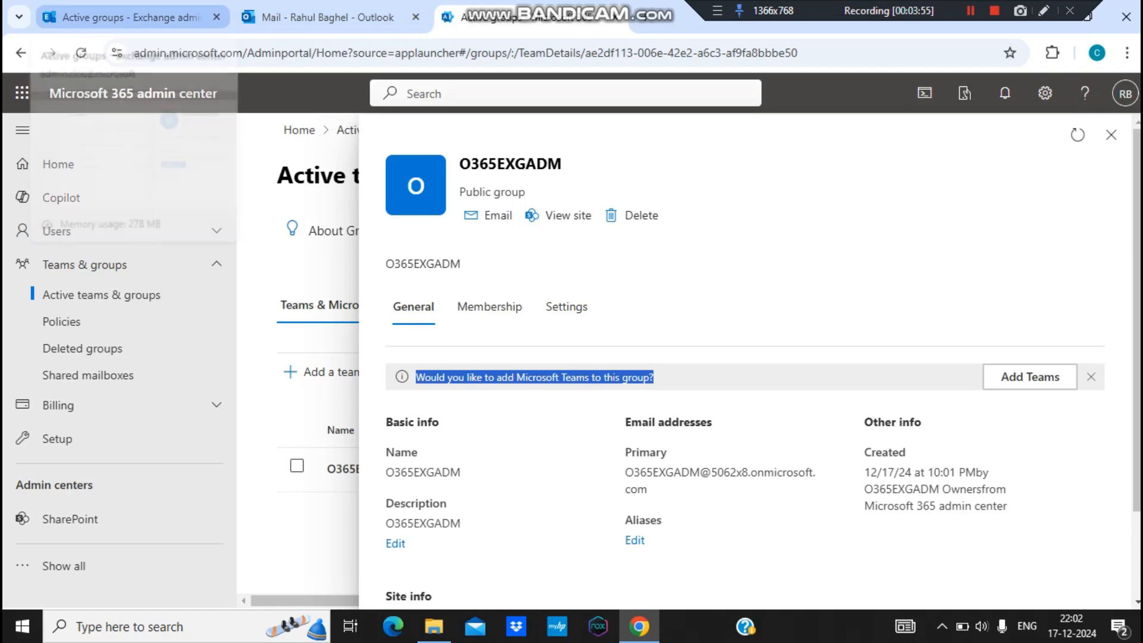
click(128, 17)
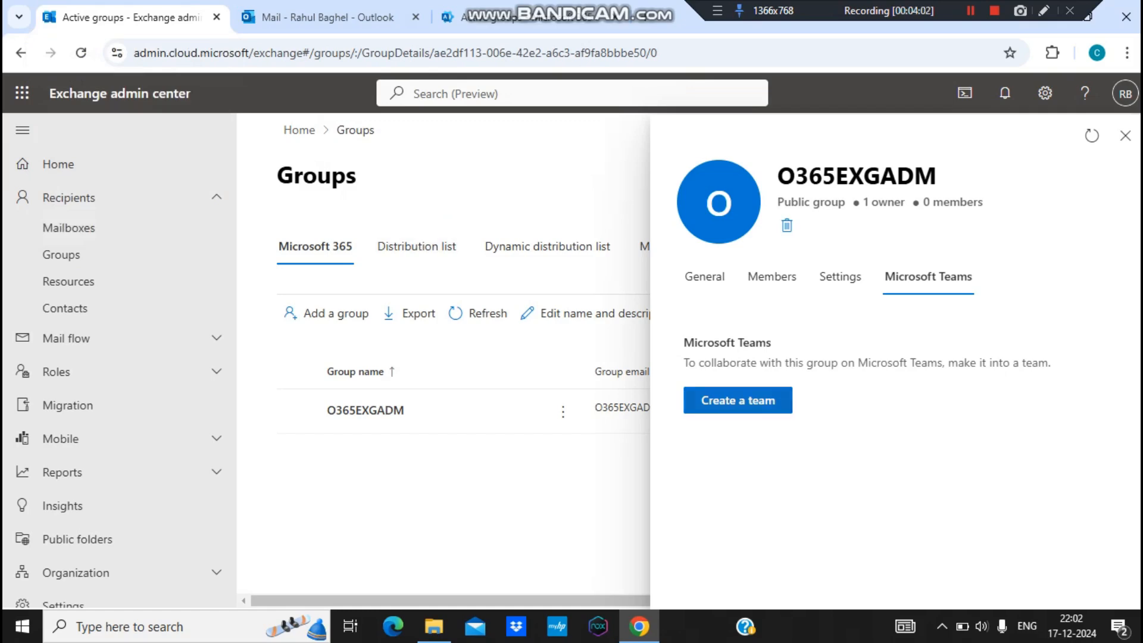
click(737, 400)
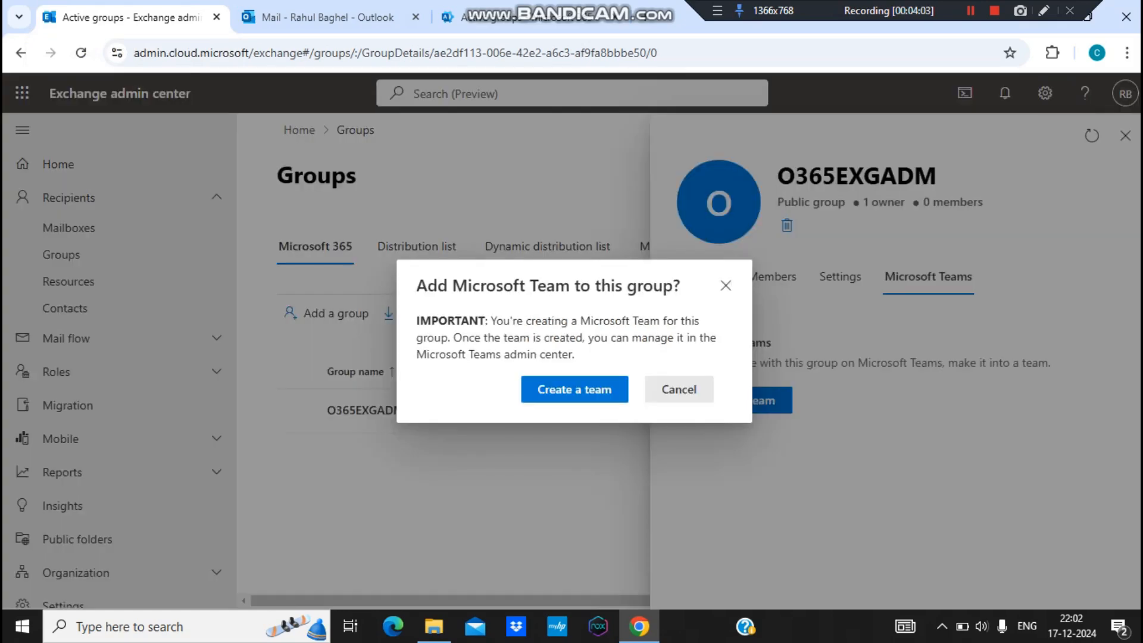
click(575, 389)
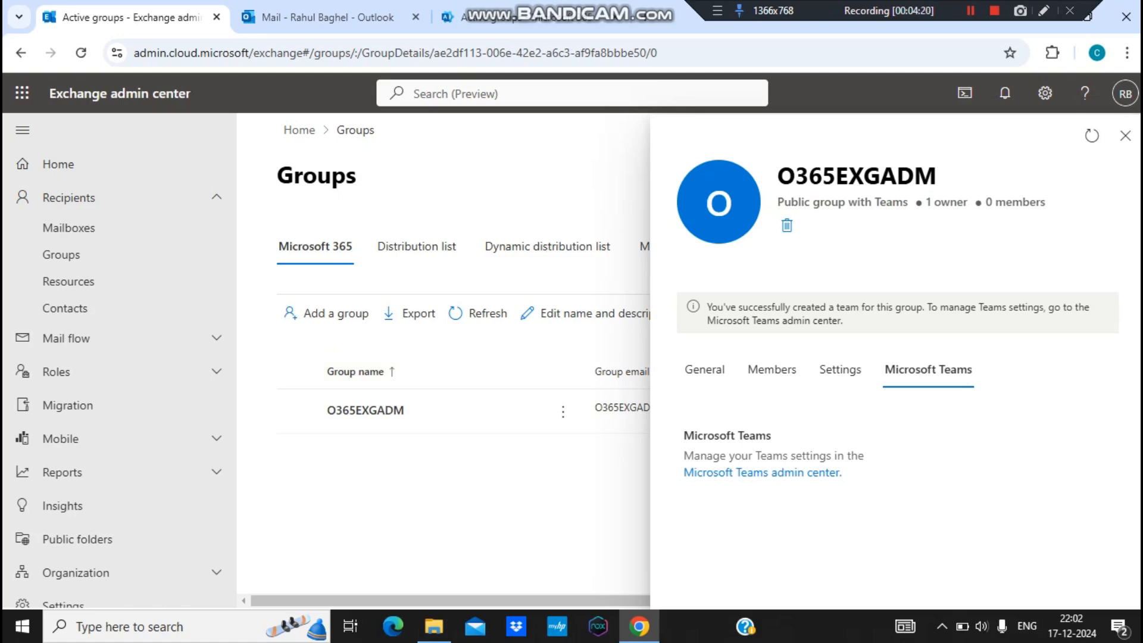
click(1125, 136)
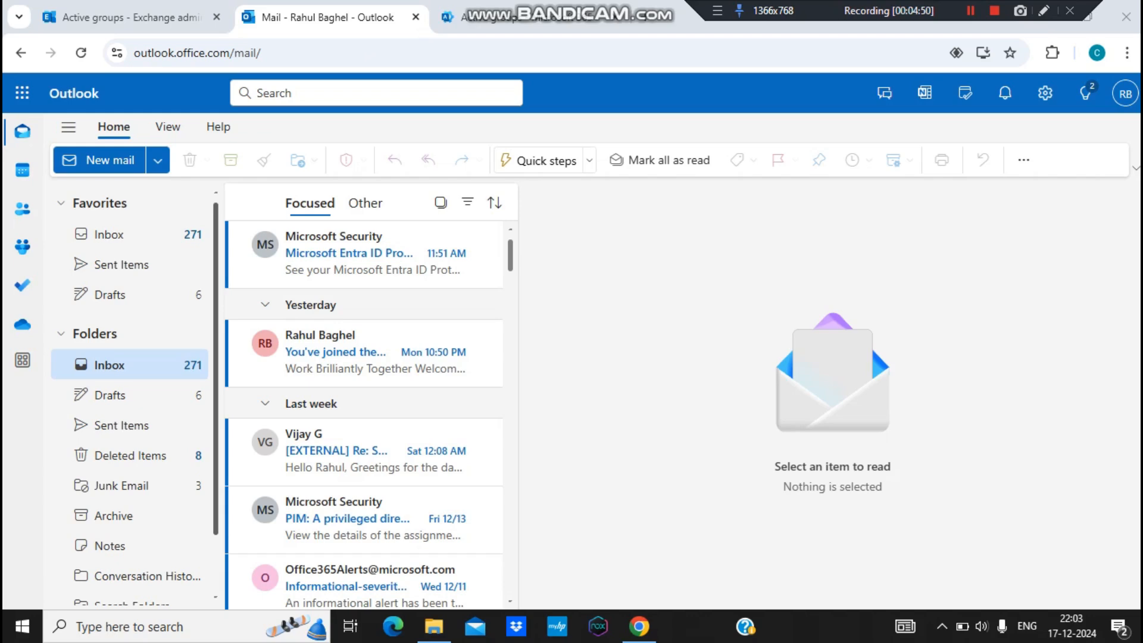
Step: Go to the groups area in Outlook and create a new group named O365GRPOUTLOOK with the default settings
scroll(203, 393, down, 2)
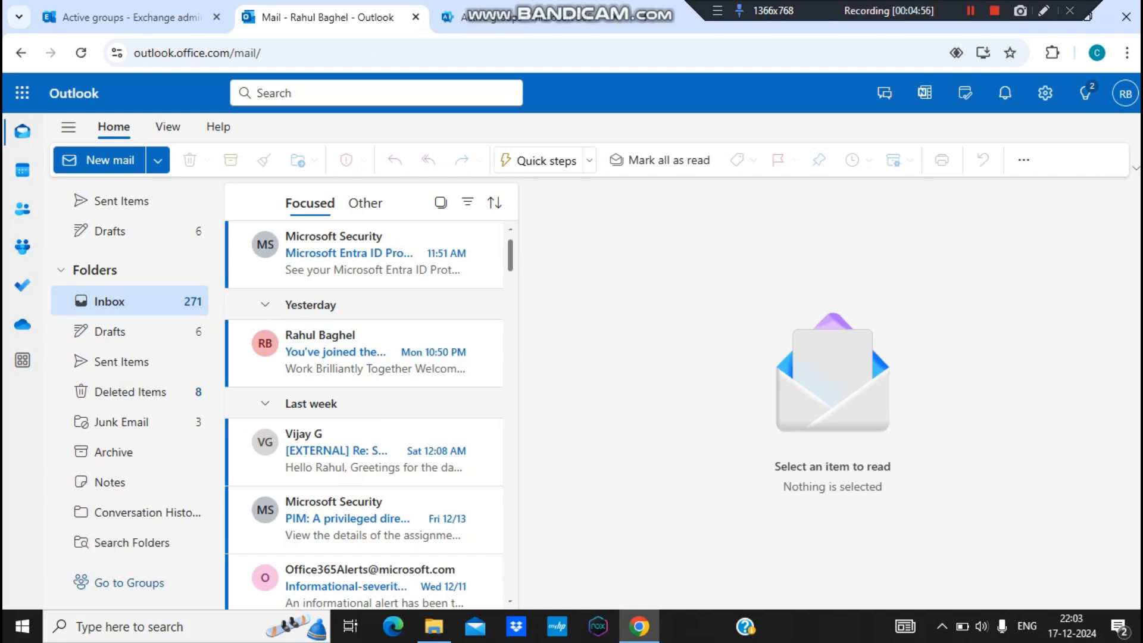
click(125, 582)
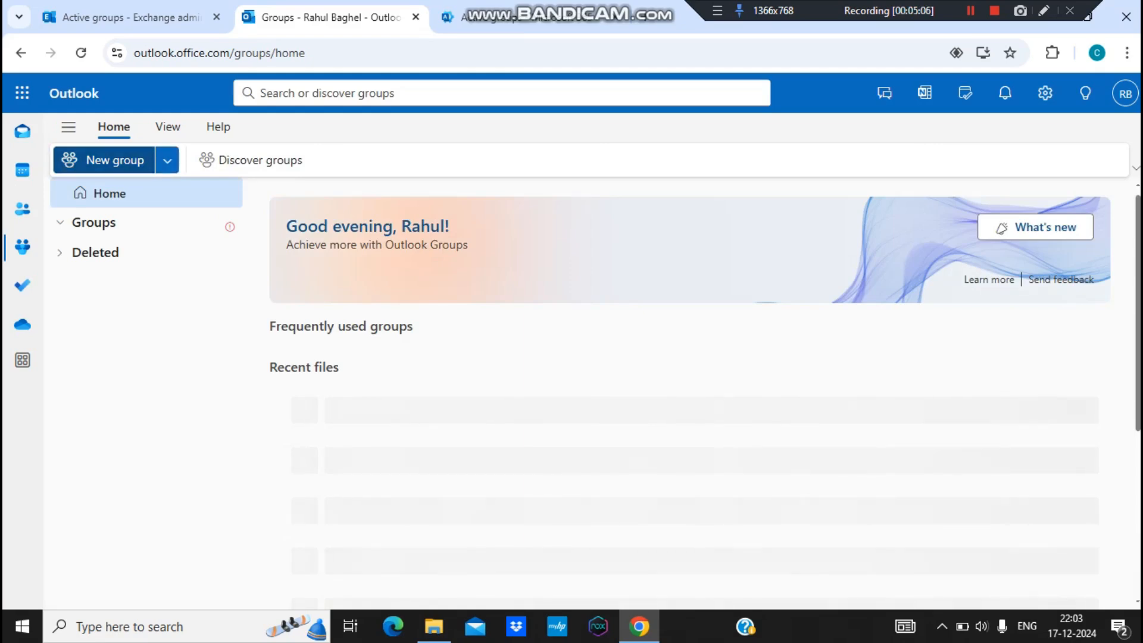
click(104, 160)
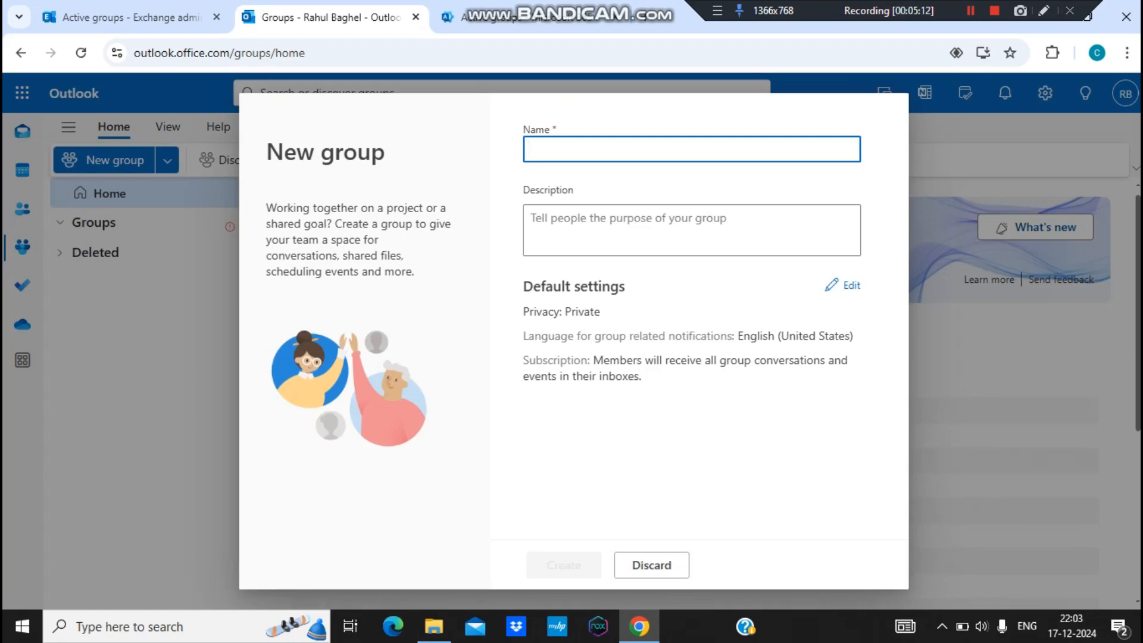
text(O36)
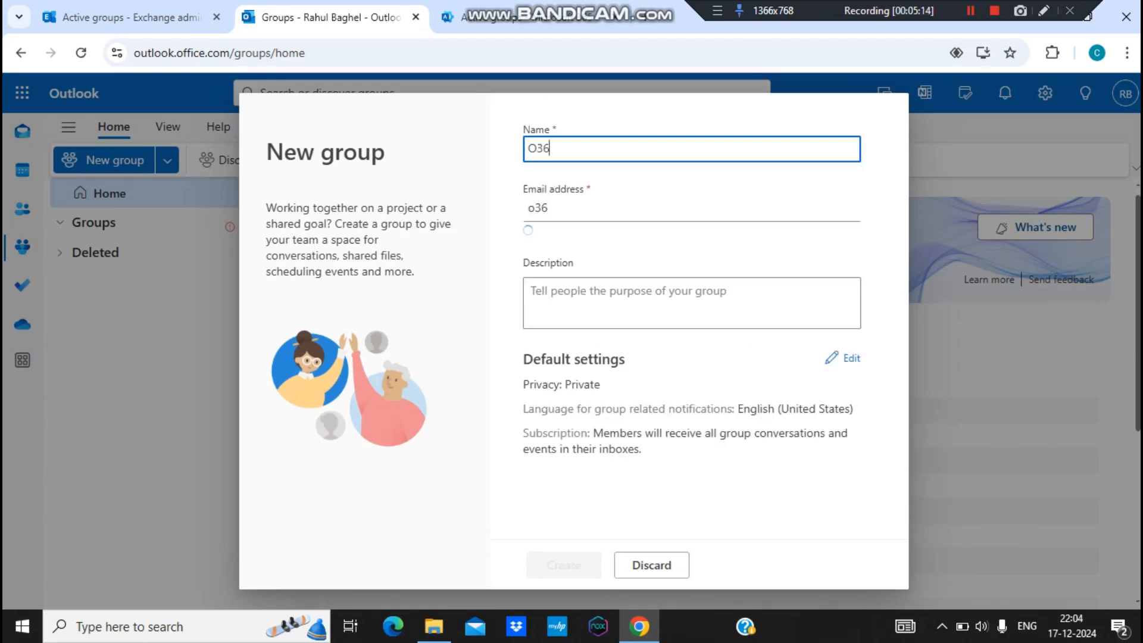
text(5)
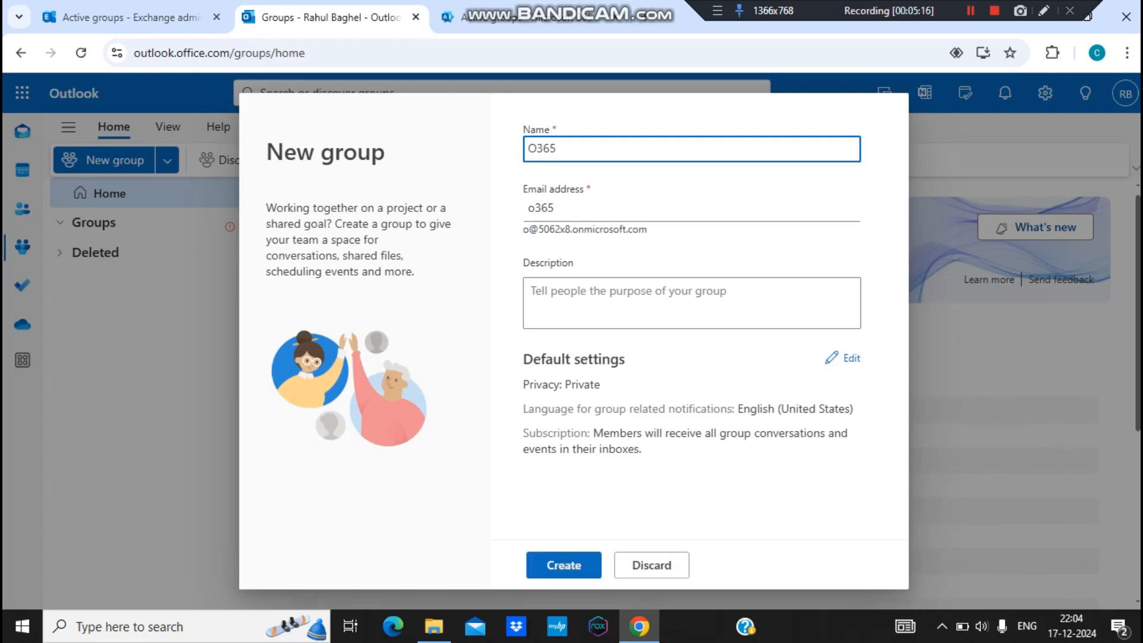
text(GRP)
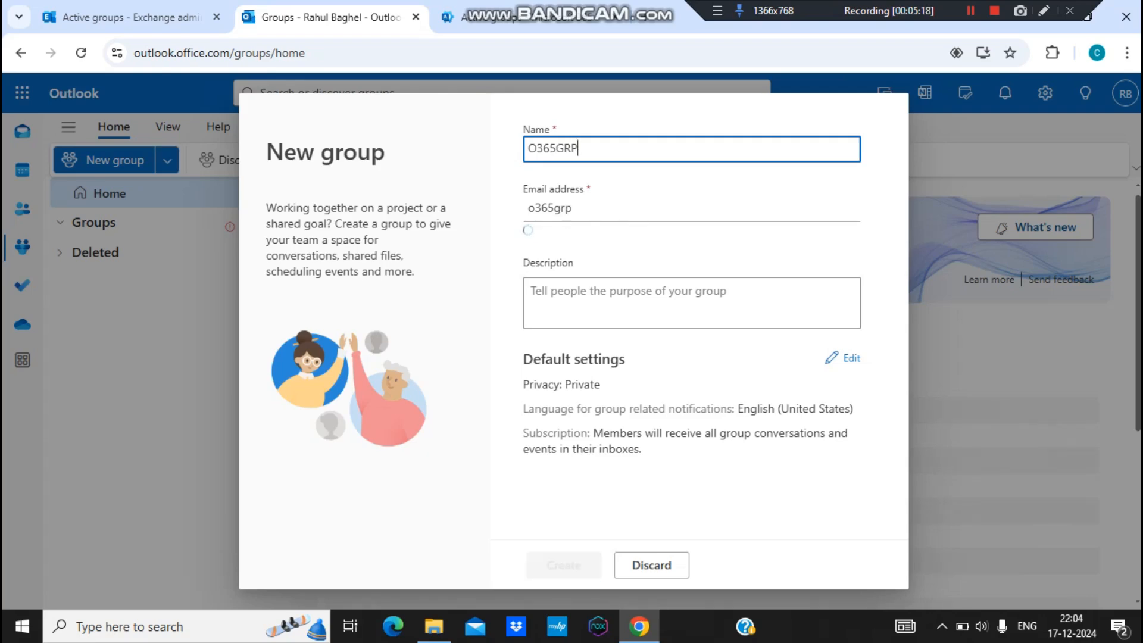
text(OUT)
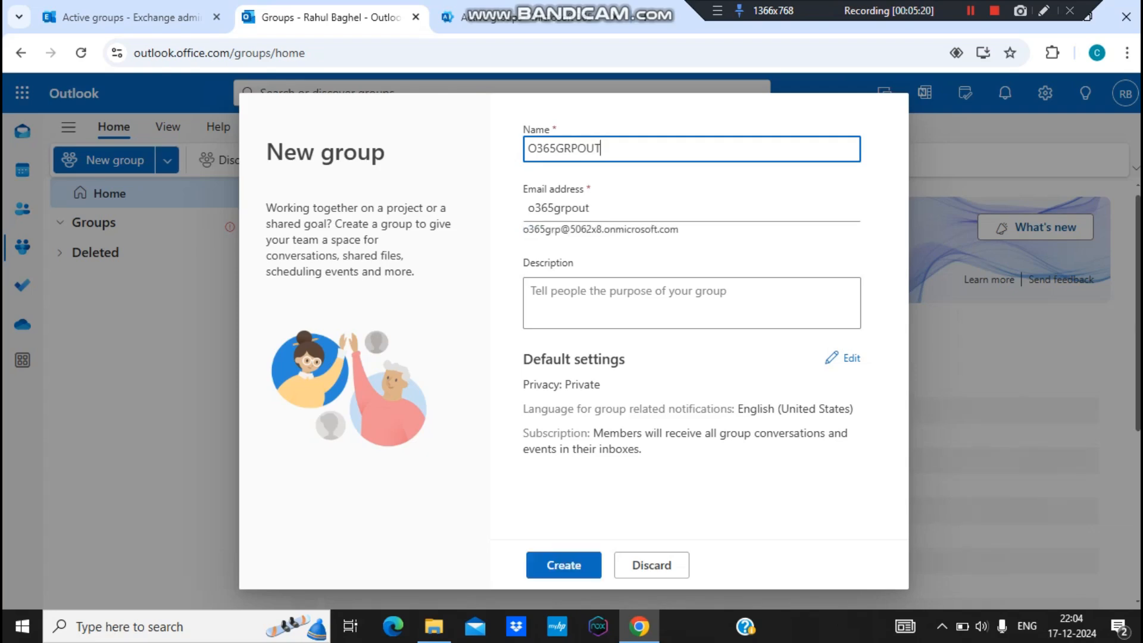
text(LOOK)
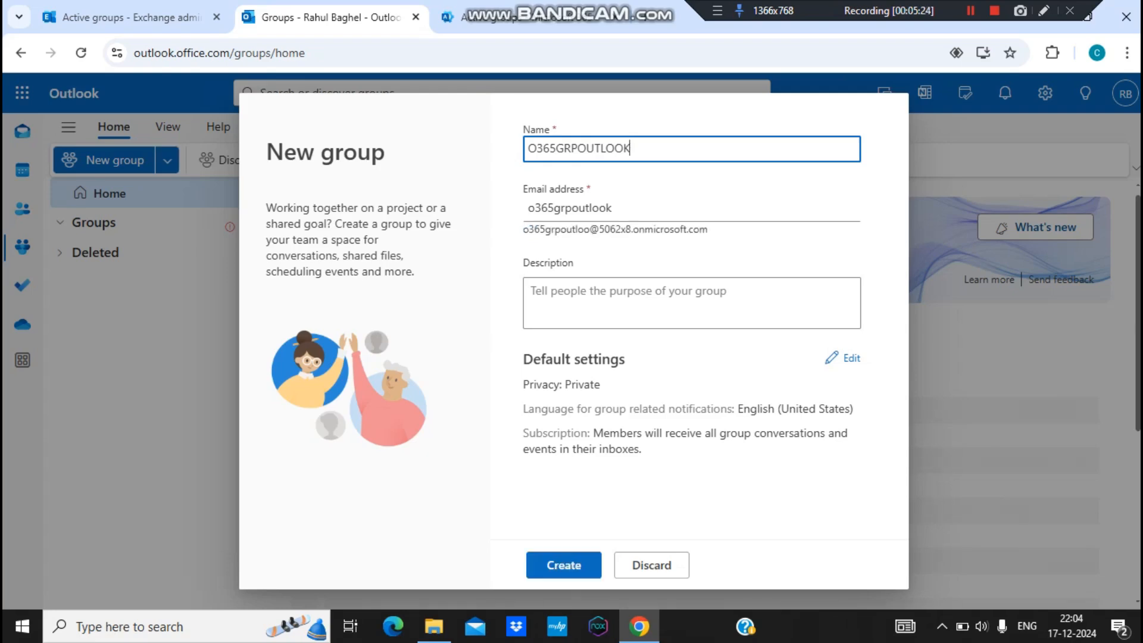
key(ctrl+a)
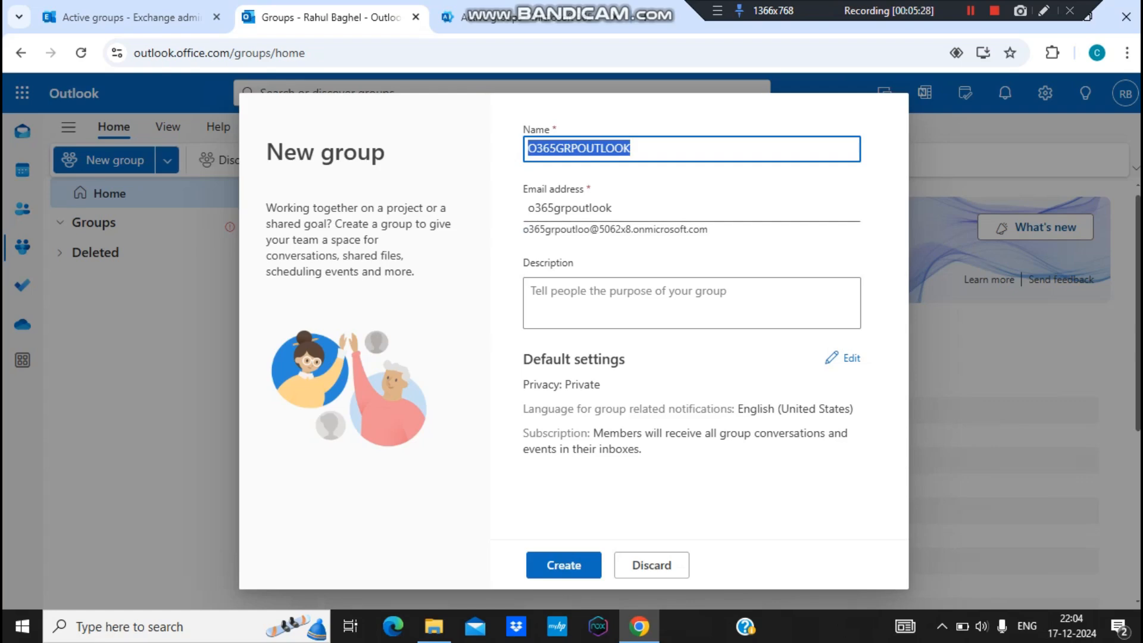
key(Tab)
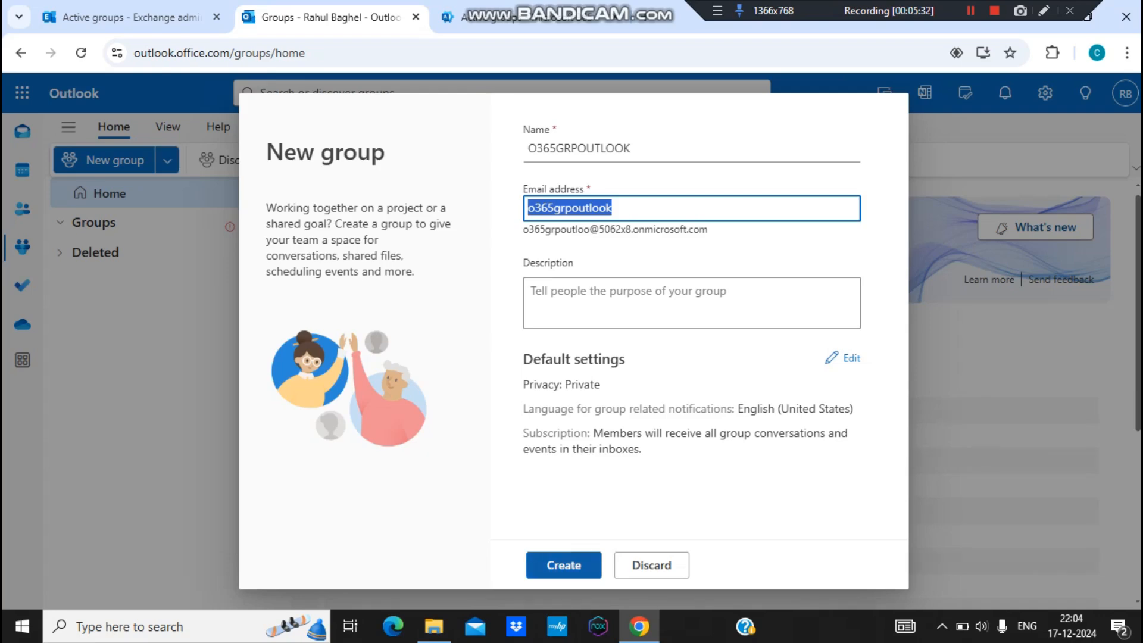
click(564, 565)
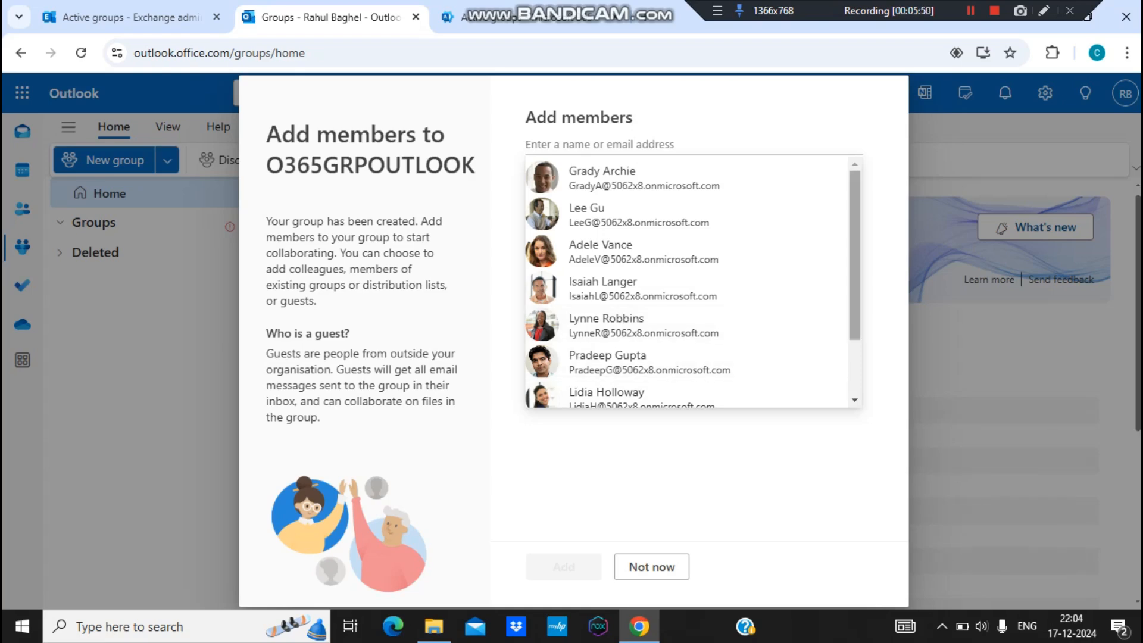
Step: Look through the suggested members, skip adding any to O365GRPOUTLOOK, and reload the groups page
scroll(687, 281, down, 2)
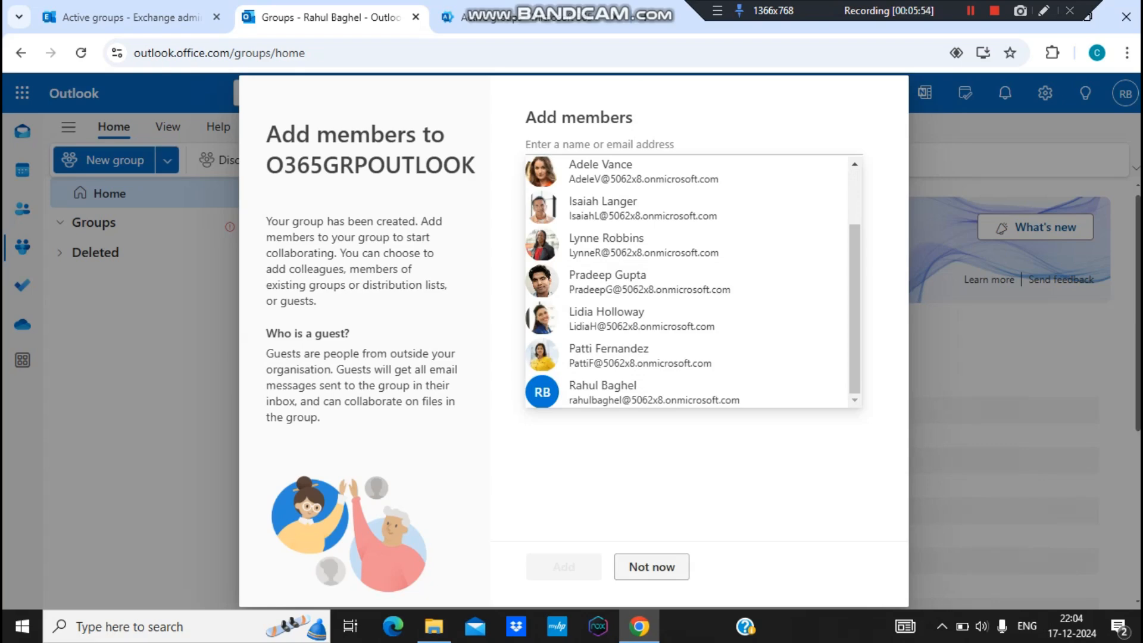
click(651, 566)
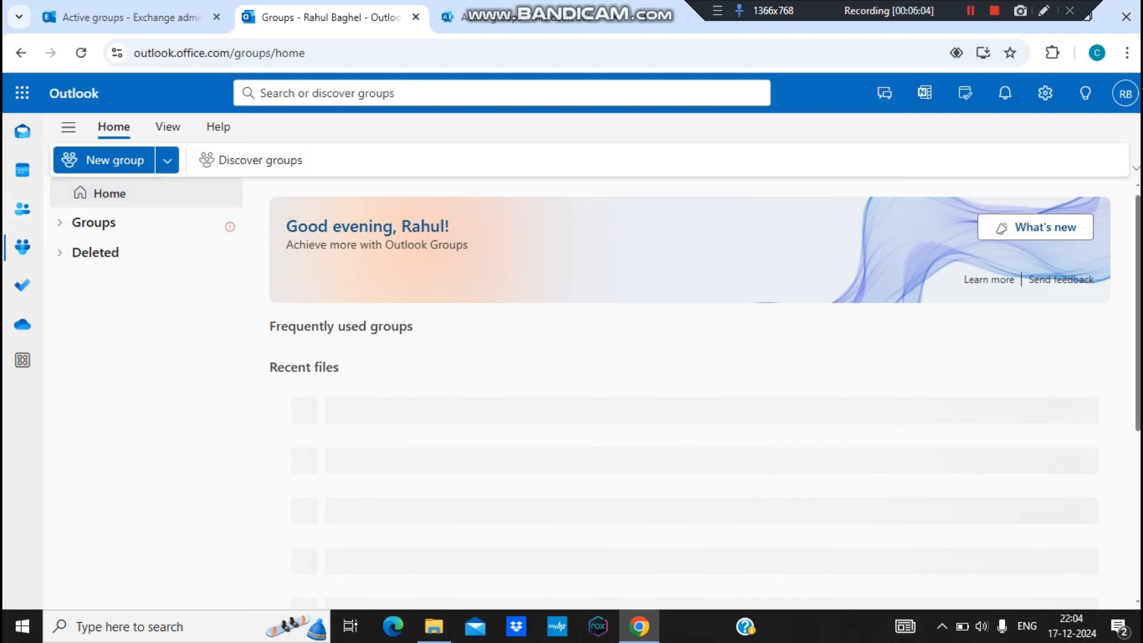
click(81, 52)
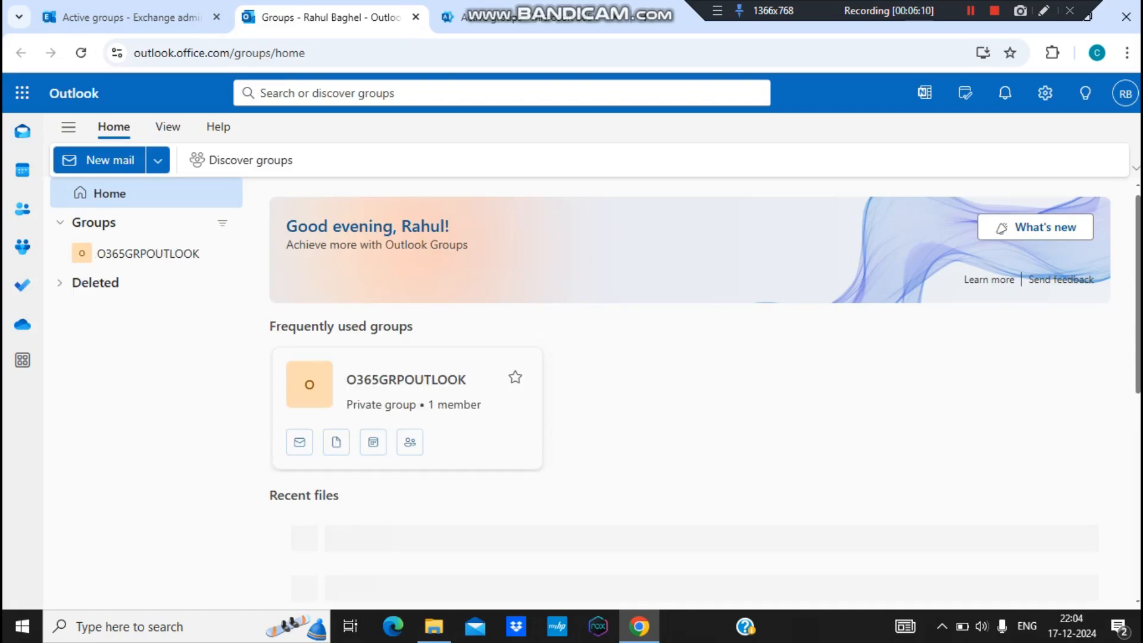
Step: Open the O365GRPOUTLOOK group and examine its files, events, members and email inbox
click(148, 253)
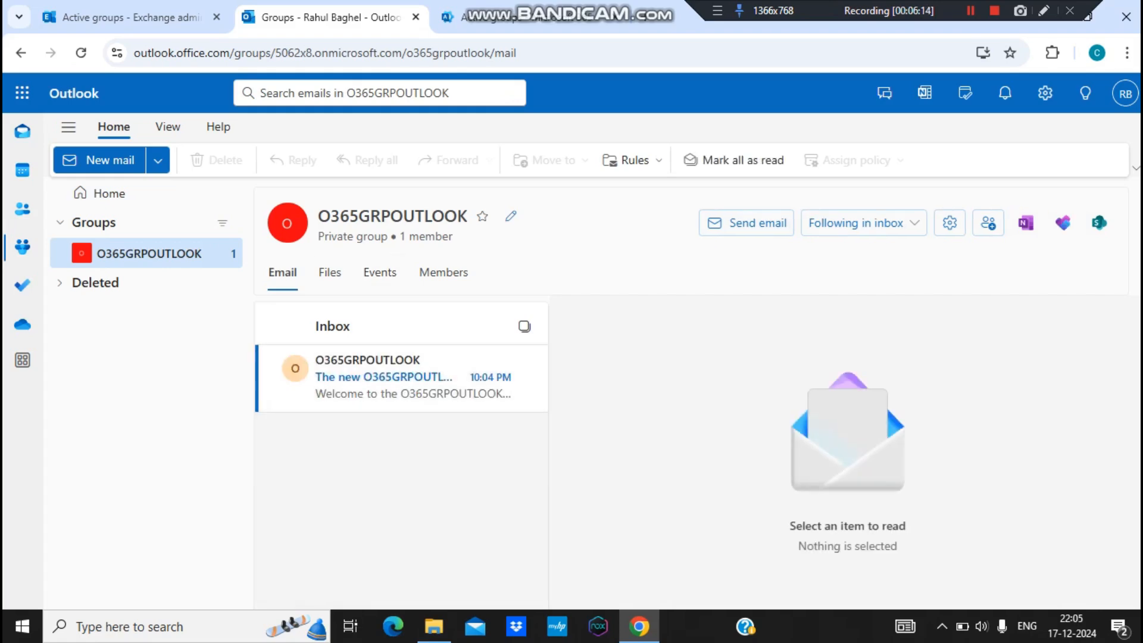
click(330, 272)
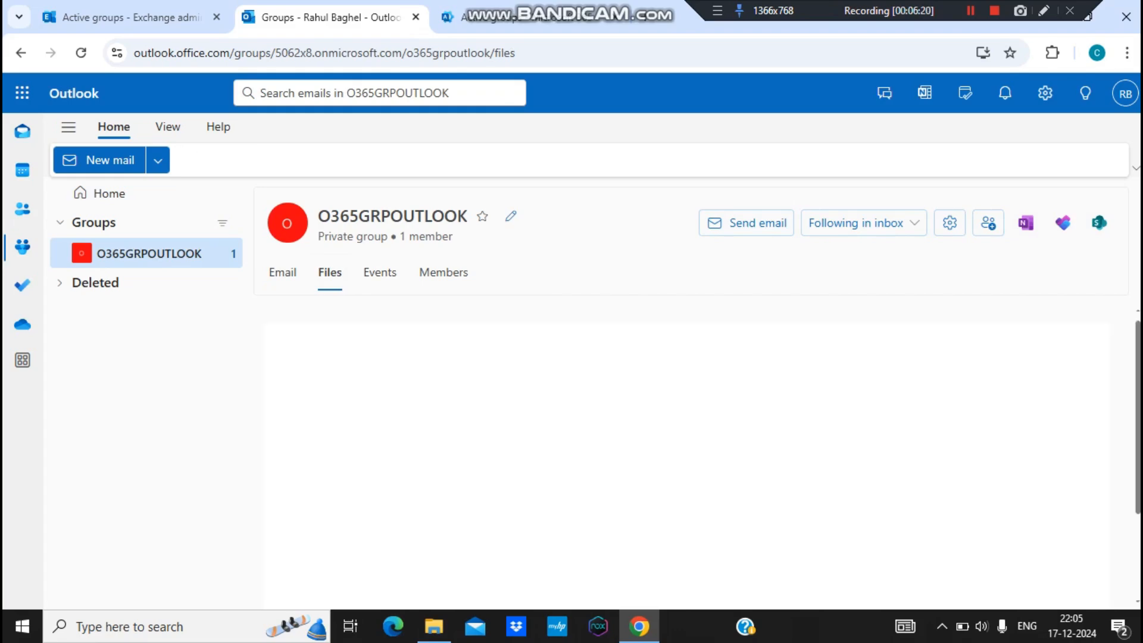
click(380, 272)
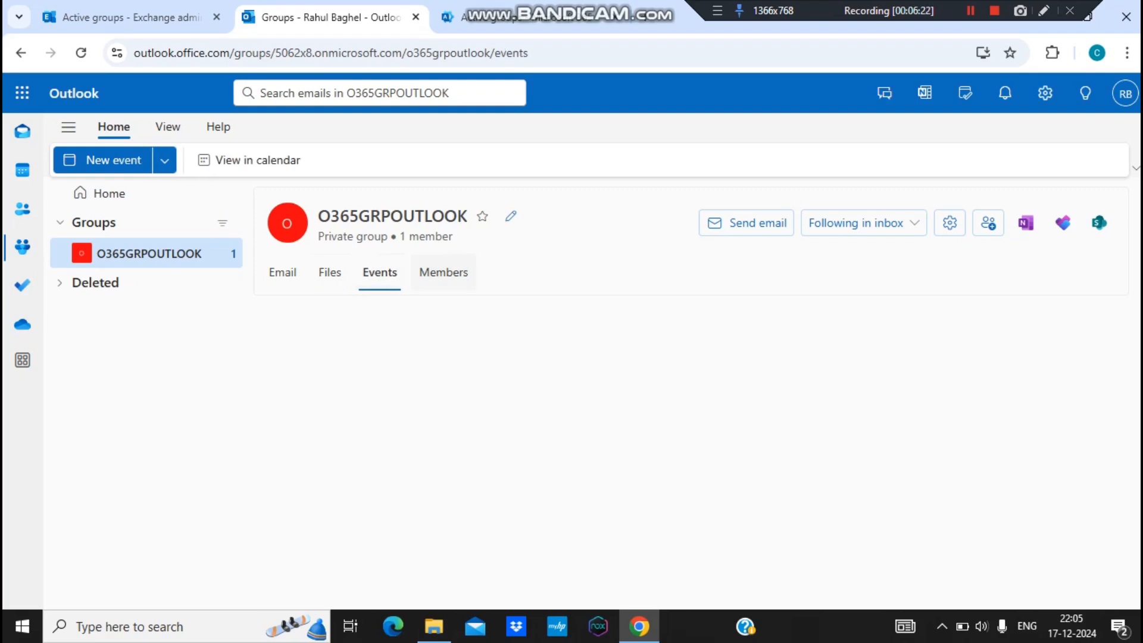
click(444, 272)
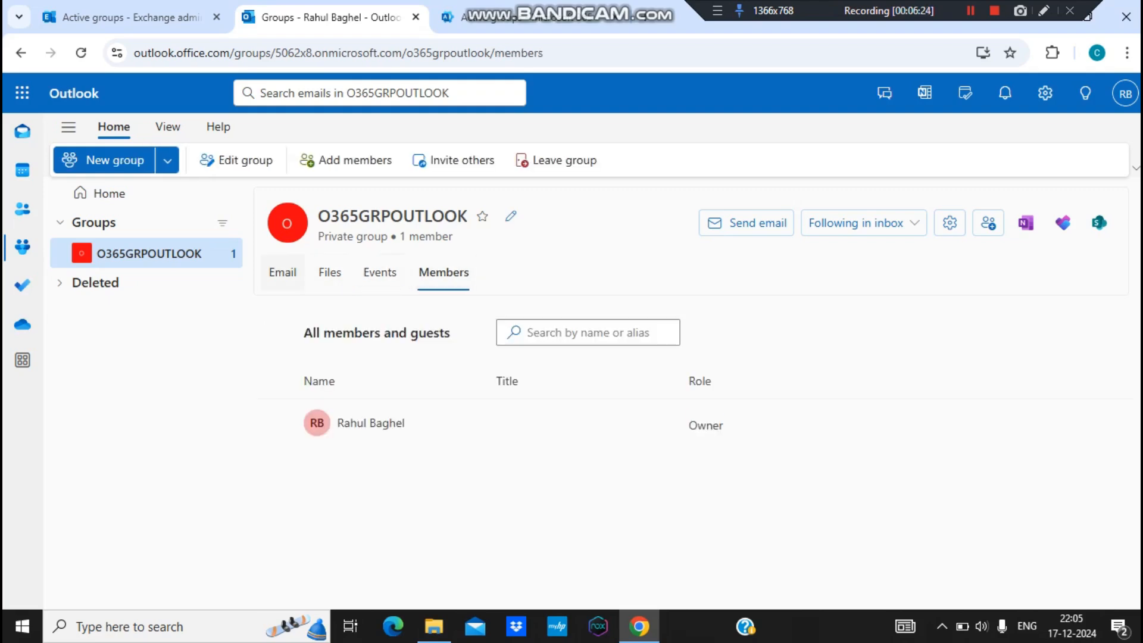
click(282, 272)
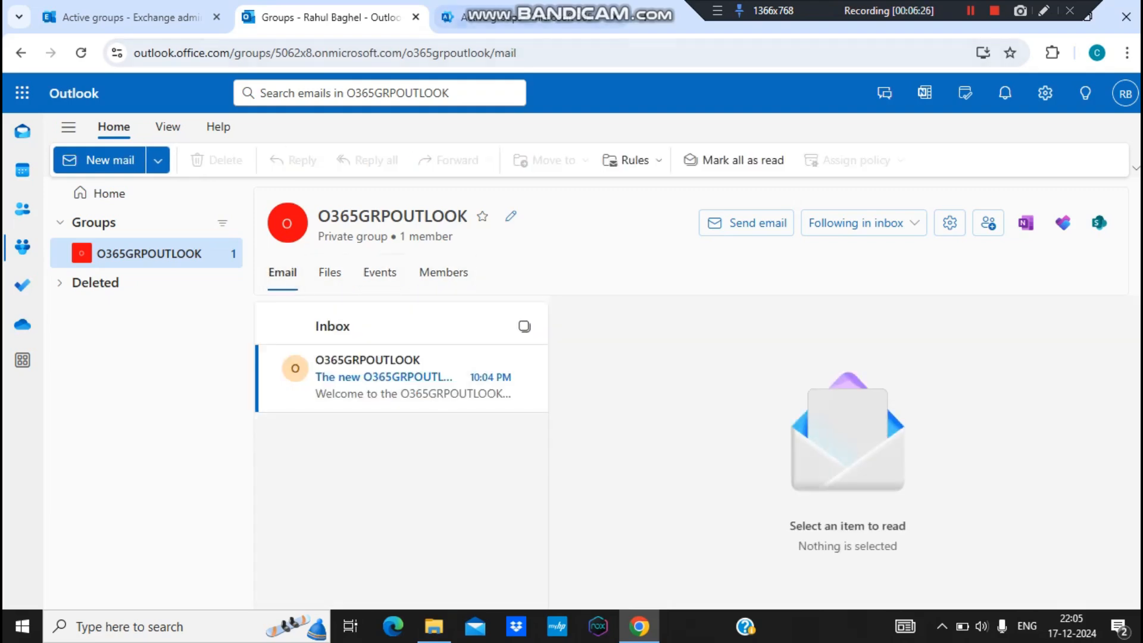
Step: Switch to the Exchange admin center, reload the Microsoft 365 groups list and check the O365GRPOUTLOOK entry
key(ctrl+Tab)
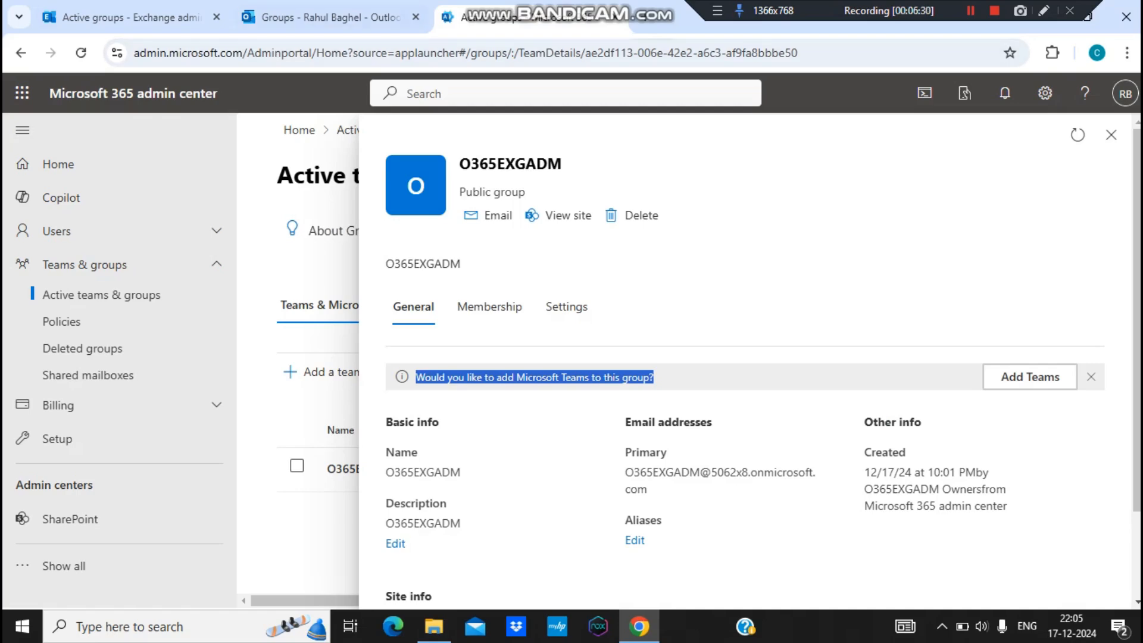
key(ctrl+Tab)
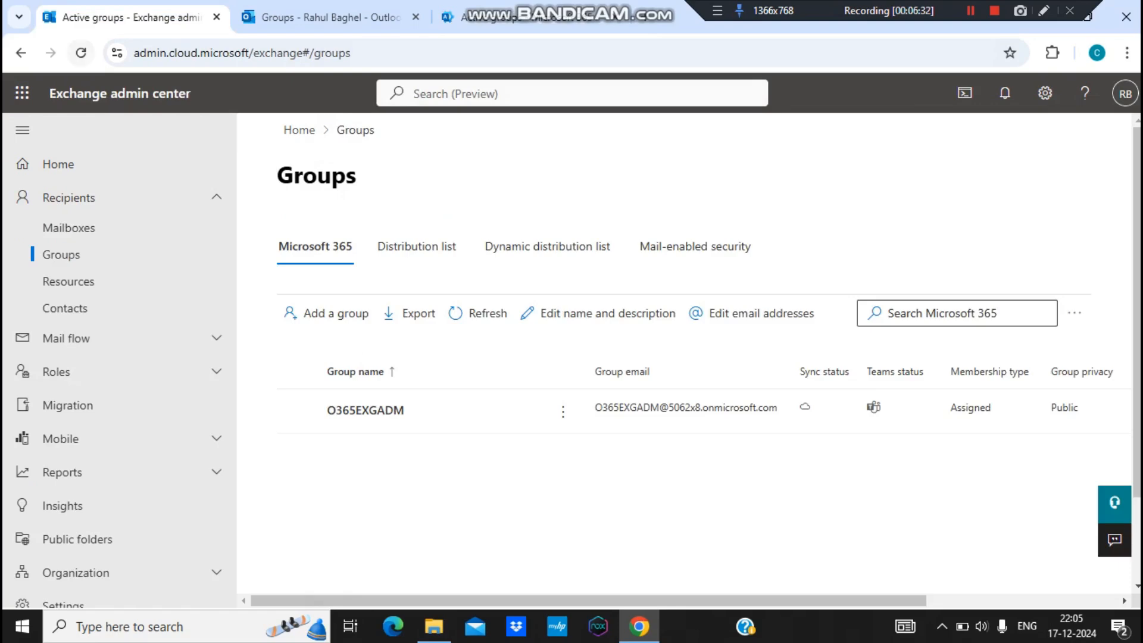
click(81, 53)
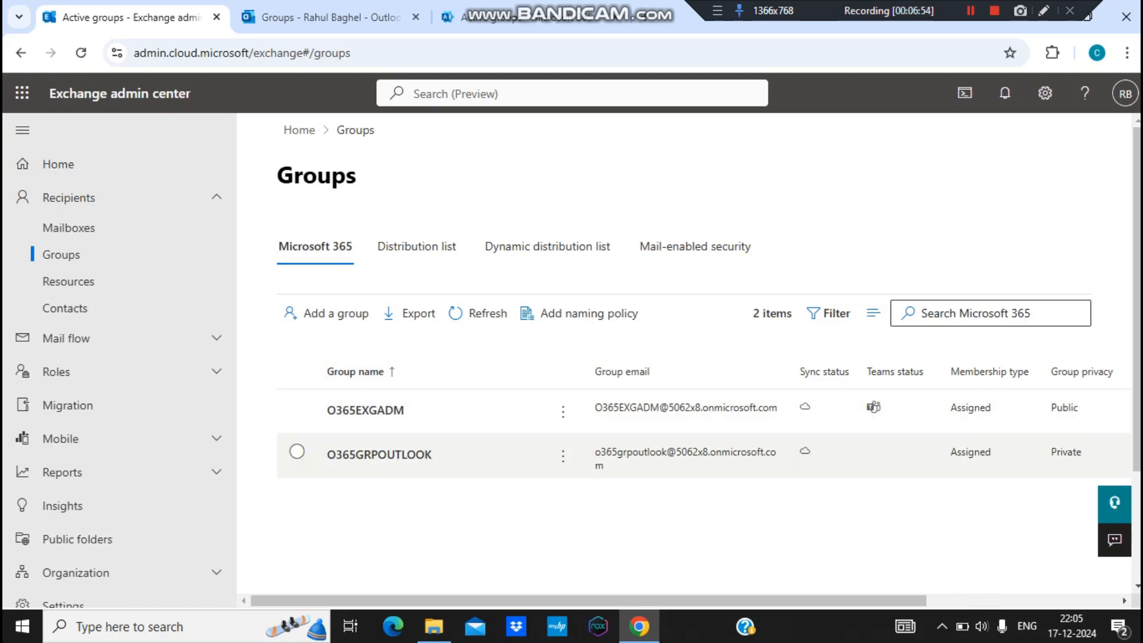
click(297, 452)
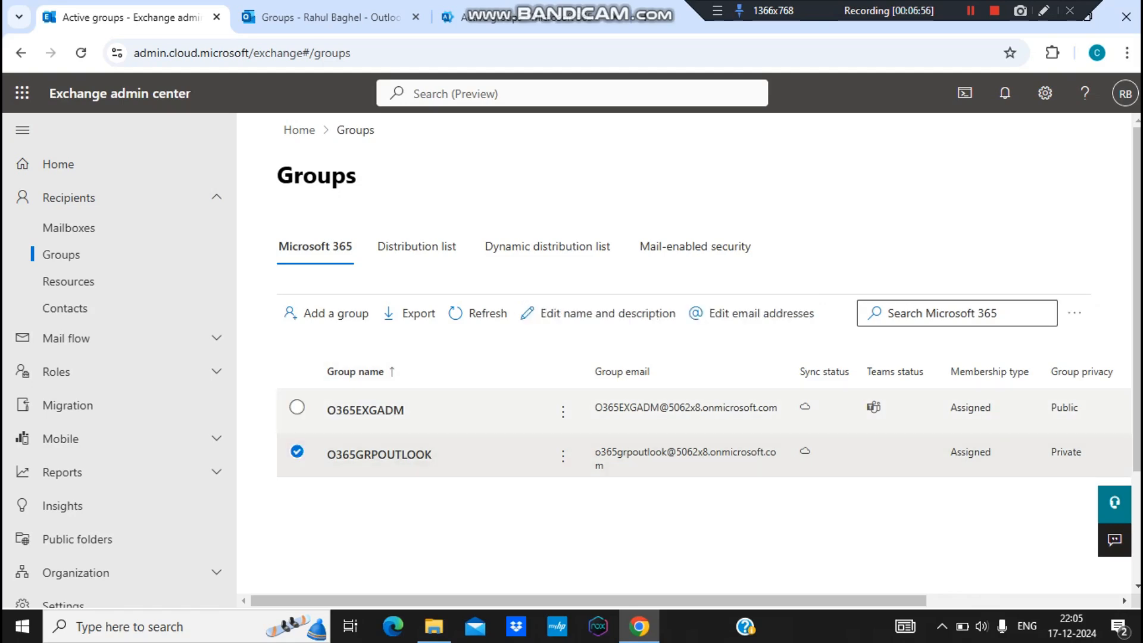
click(298, 451)
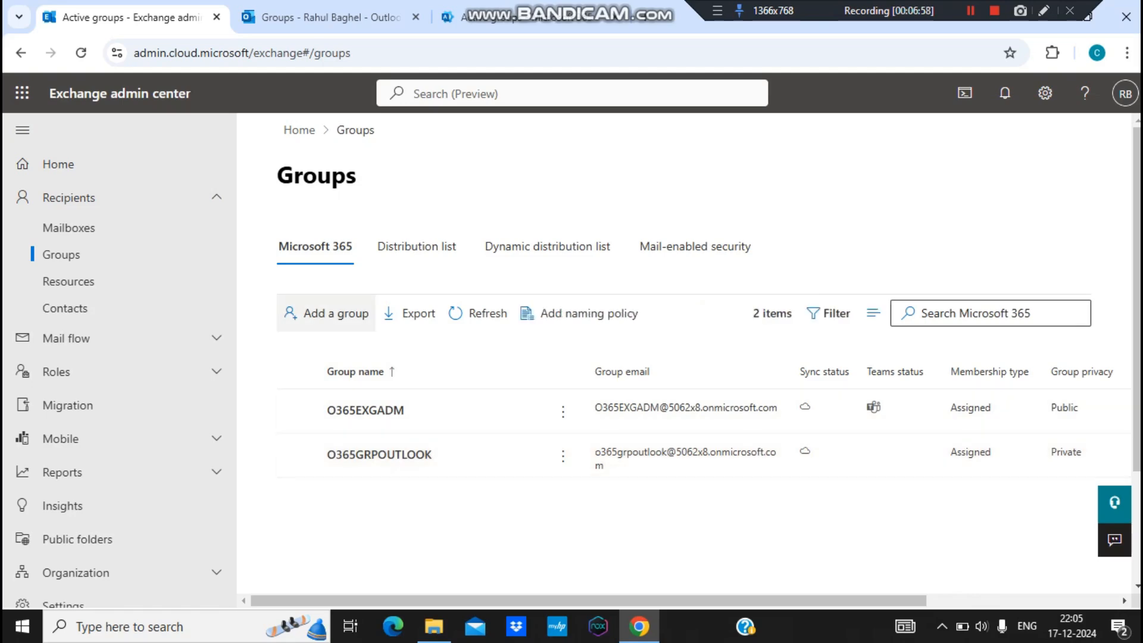
Step: Switch to the Microsoft 365 admin center, close the O365EXGADM details and reload the active teams and groups, comparing with the Exchange list
click(464, 17)
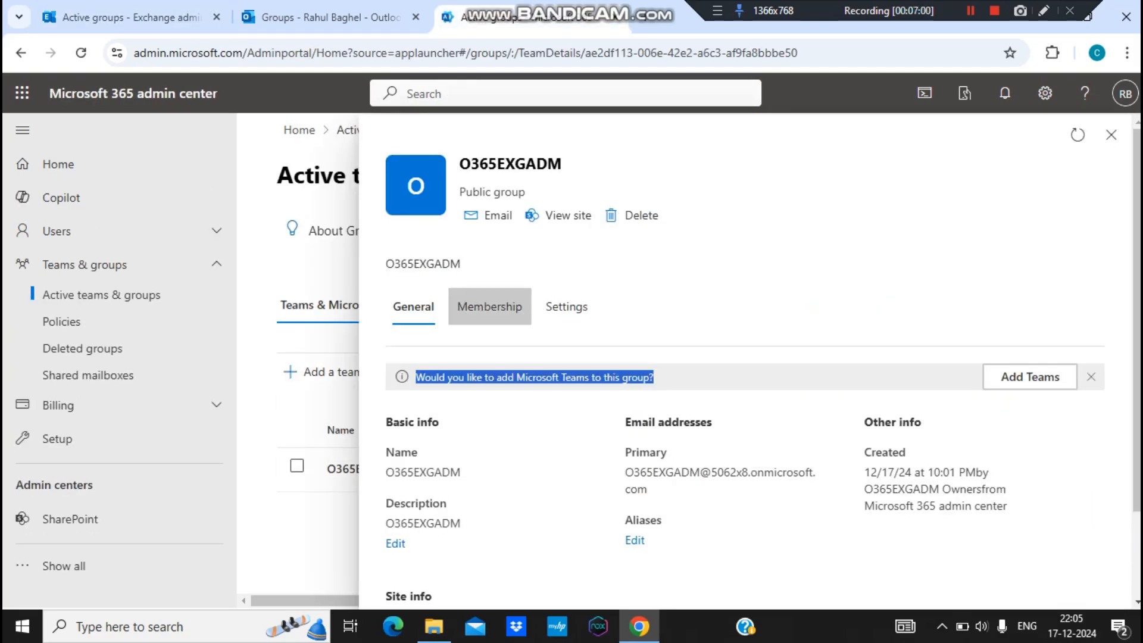
click(1111, 134)
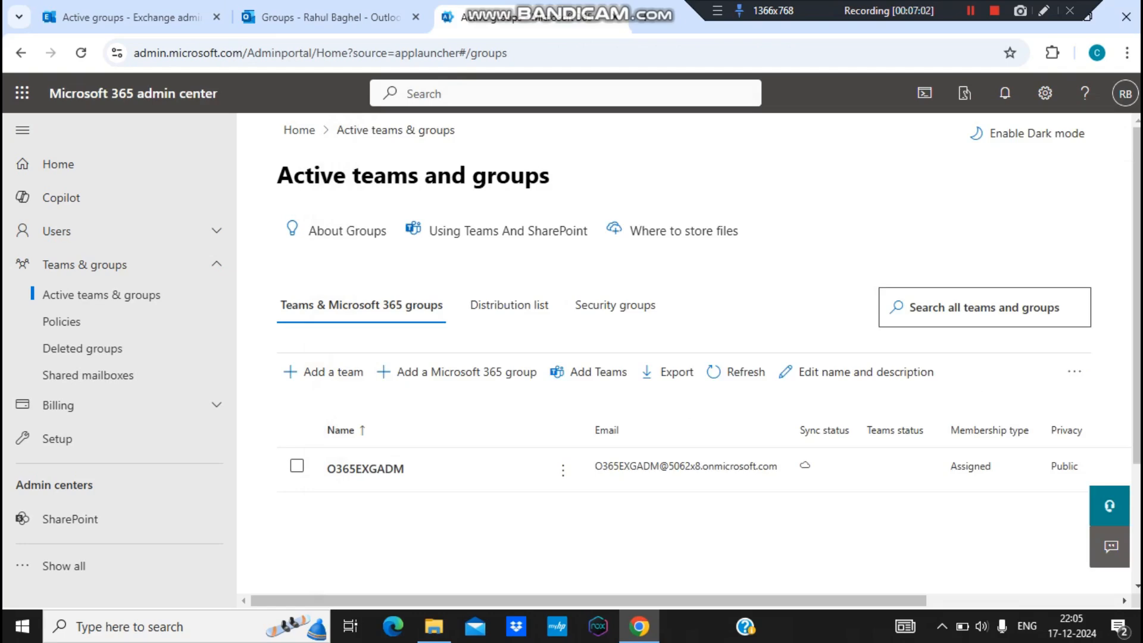
click(131, 16)
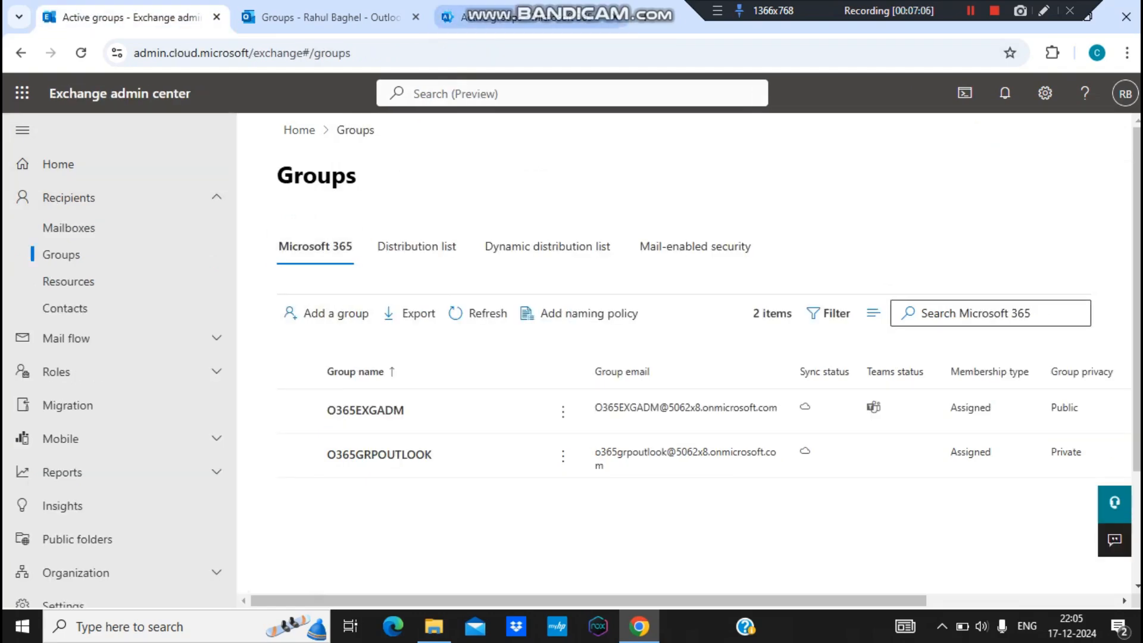
click(536, 16)
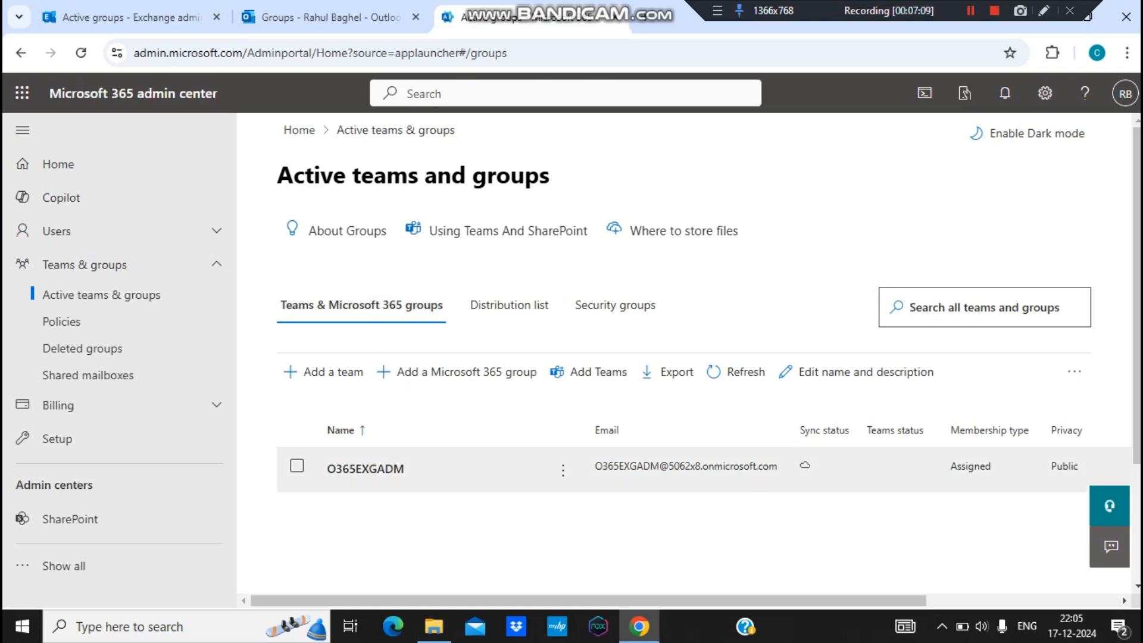
click(81, 52)
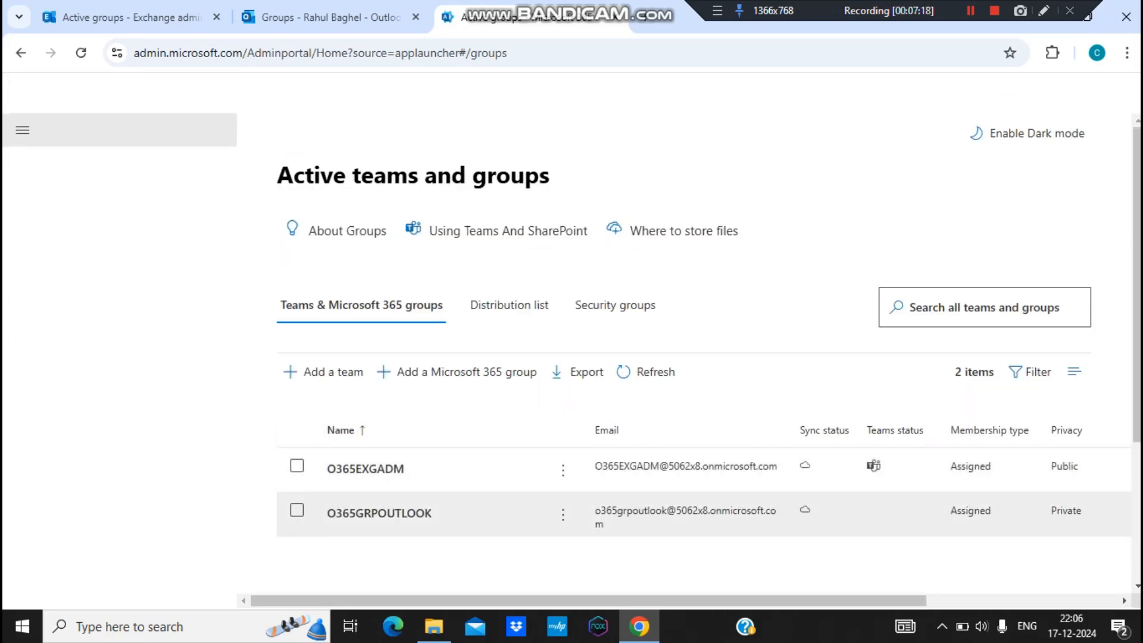
Step: Add Microsoft Teams to the O365GRPOUTLOOK group and return to its details after checking the Exchange and Outlook pages
click(297, 510)
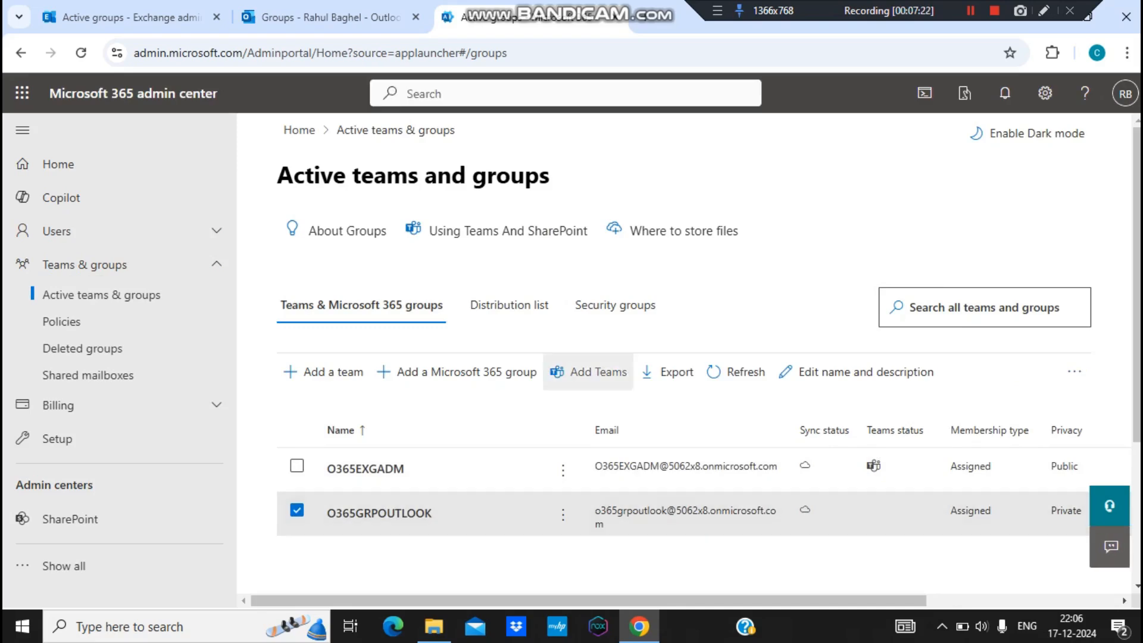
click(588, 371)
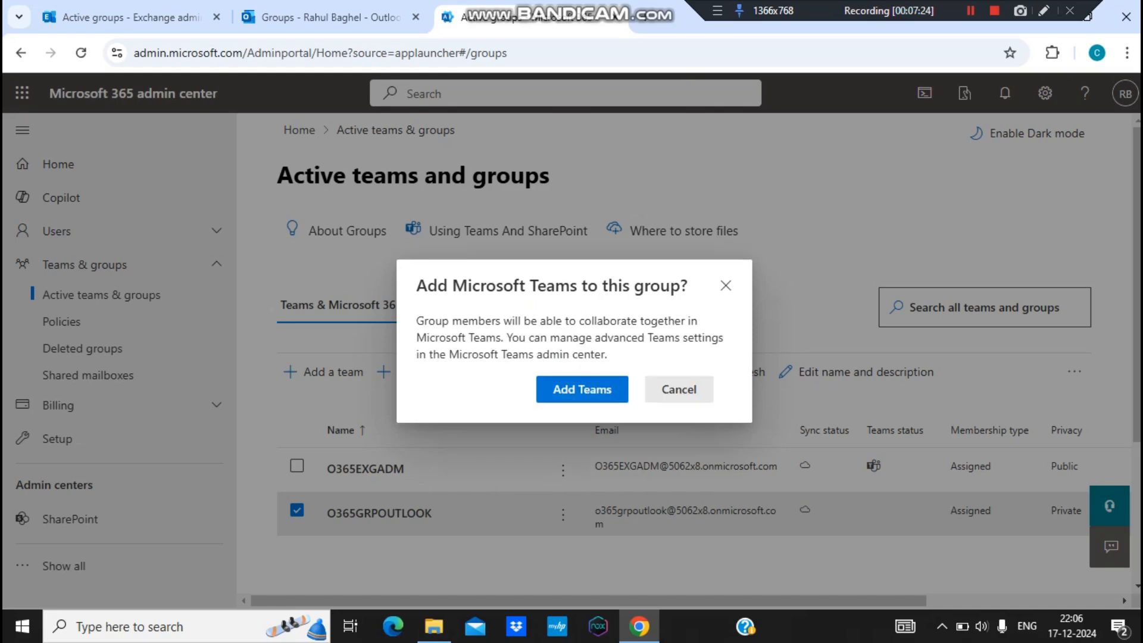
click(549, 390)
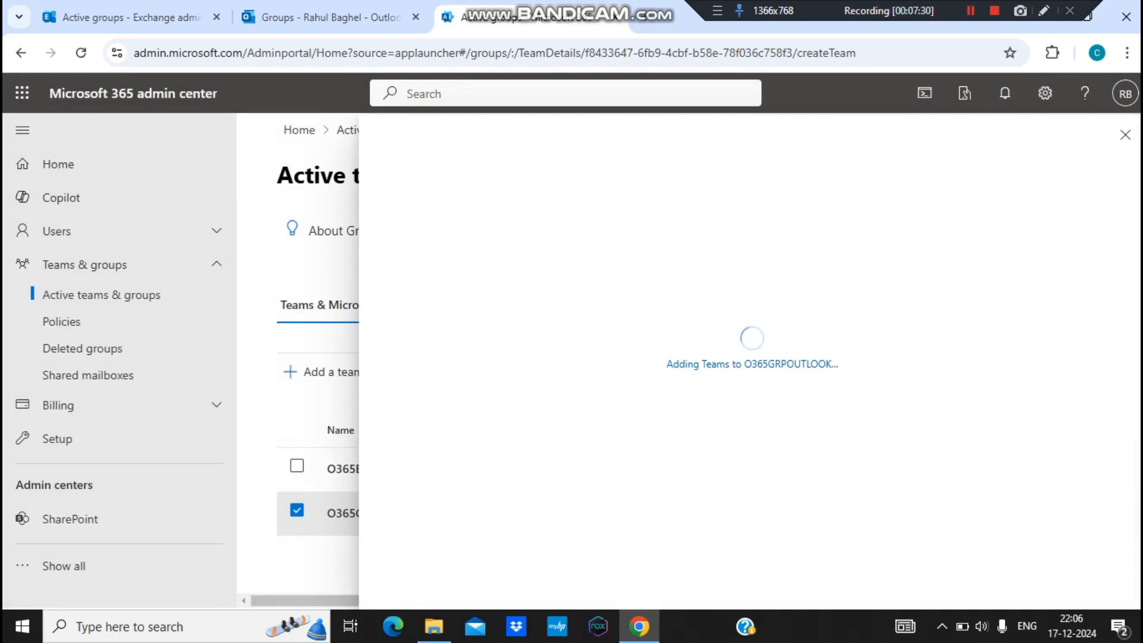
key(ctrl+1)
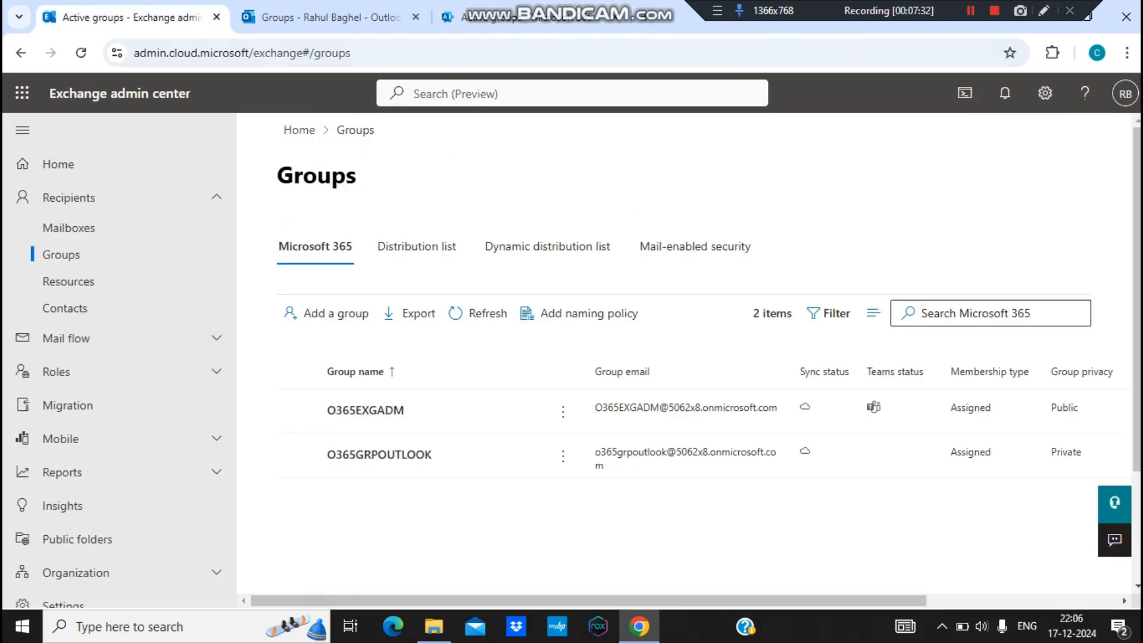
key(ctrl+2)
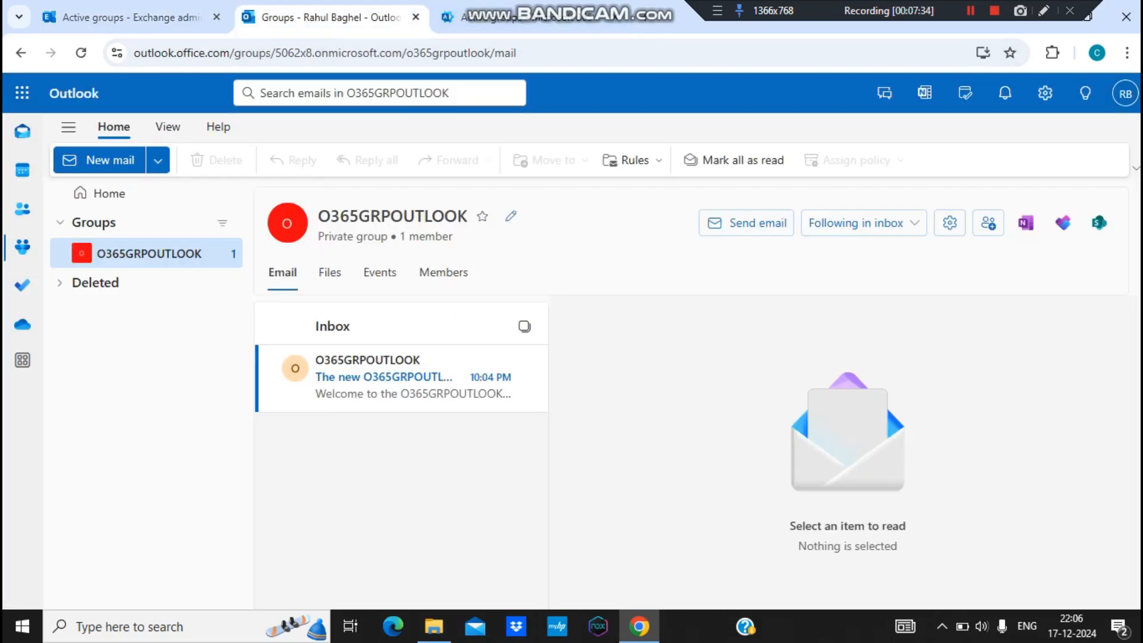
key(ctrl+3)
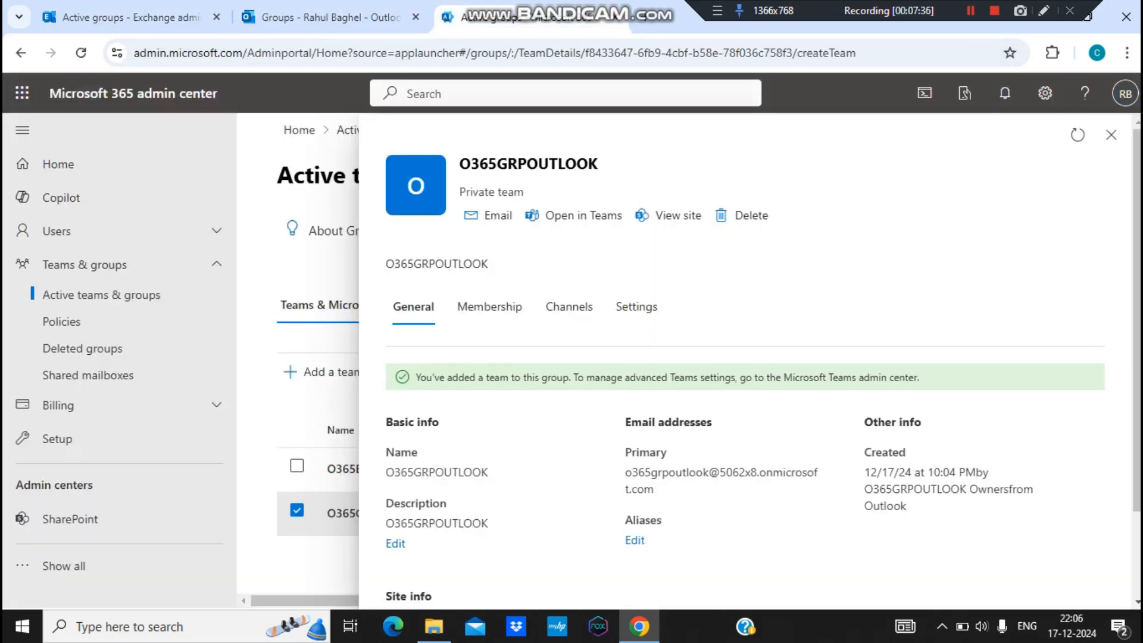